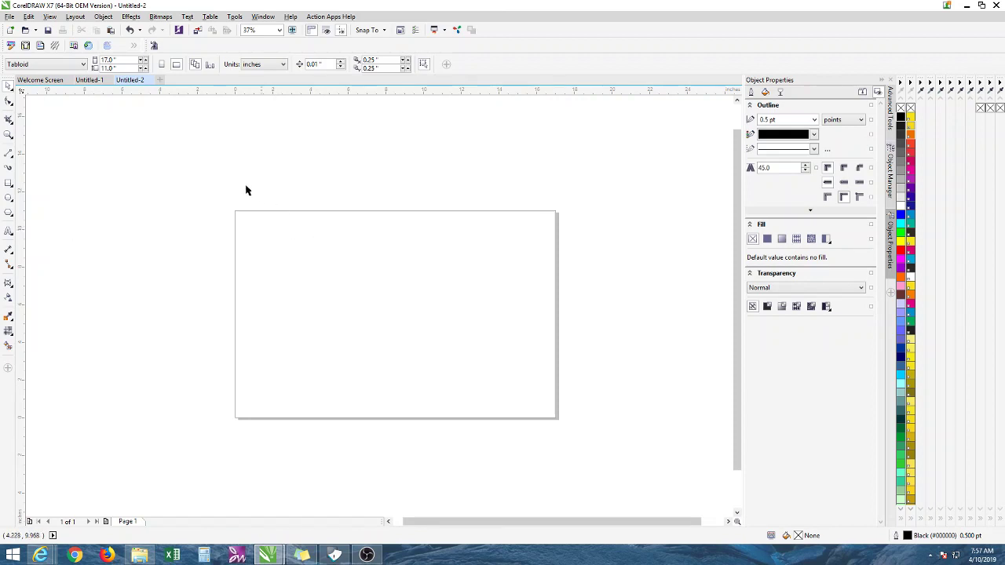
- Draw a rectangle about 8.64 by 5.83 inches in the middle of the page, and draw and delete a trial square above it
left_click(9, 185)
left_click(39, 184)
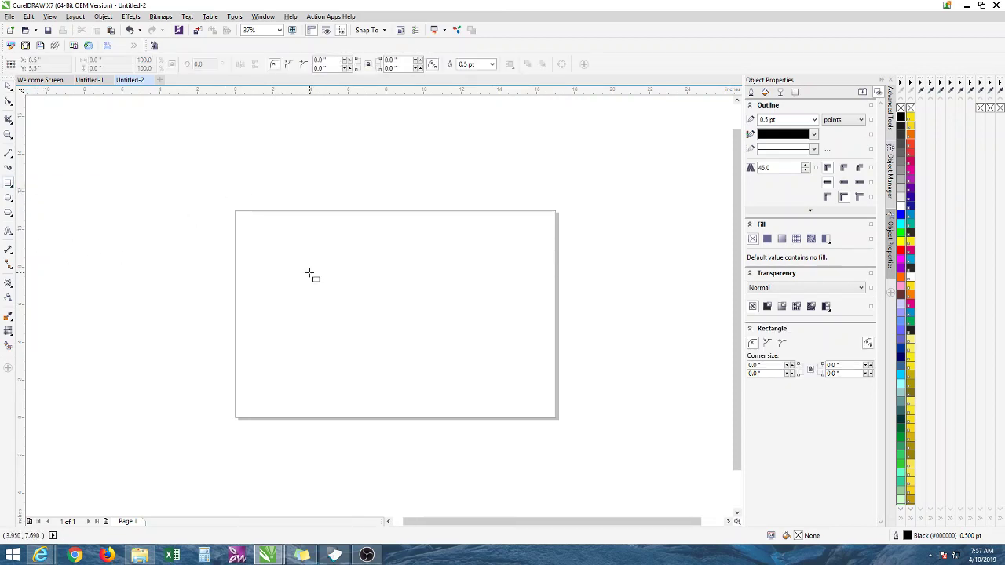
left_click_drag(306, 253, 471, 364)
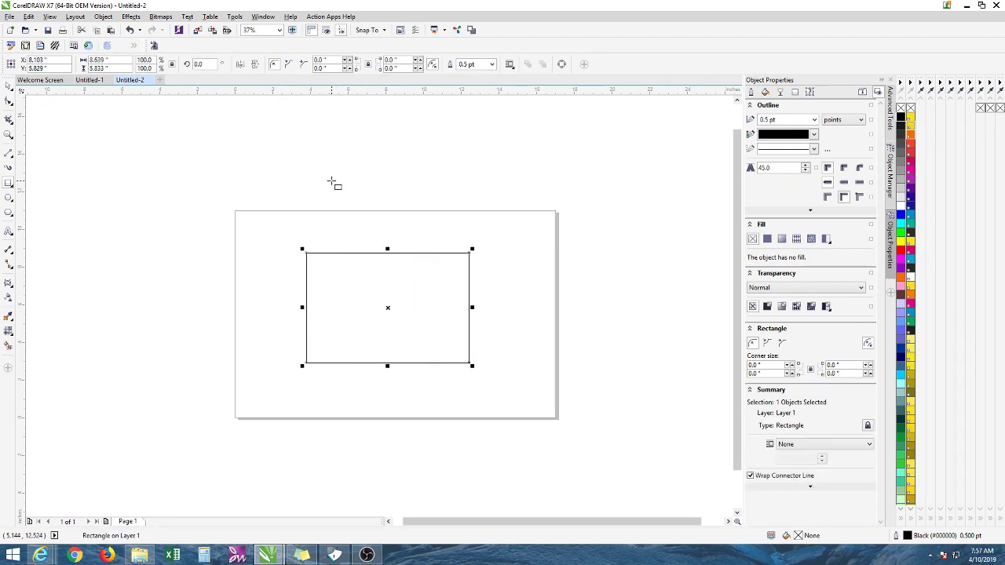
mouse_move(317, 166)
left_mouse_down()
mouse_move(359, 207)
mouse_move(338, 188)
mouse_move(369, 202)
mouse_move(264, 155)
mouse_move(346, 195)
left_mouse_up()
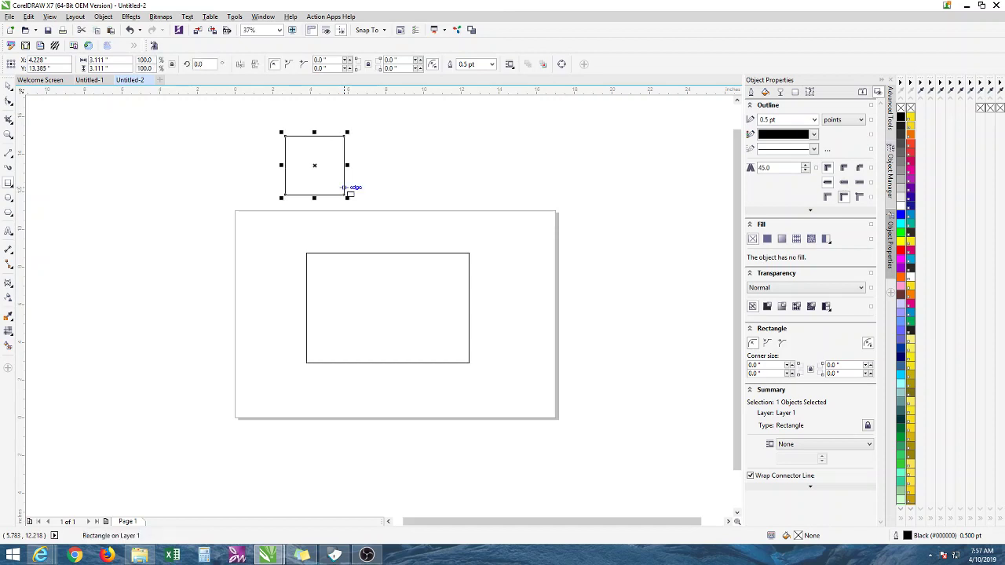
key("Delete")
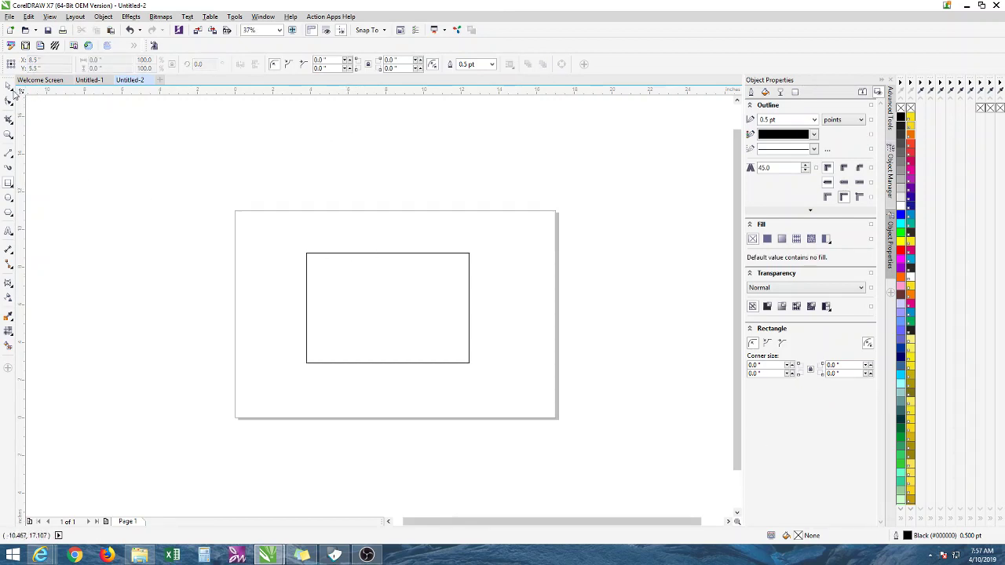
- Draw a circle about 3.56 inches in diameter above the rectangle, overlapping the page's upper edge
left_click(8, 197)
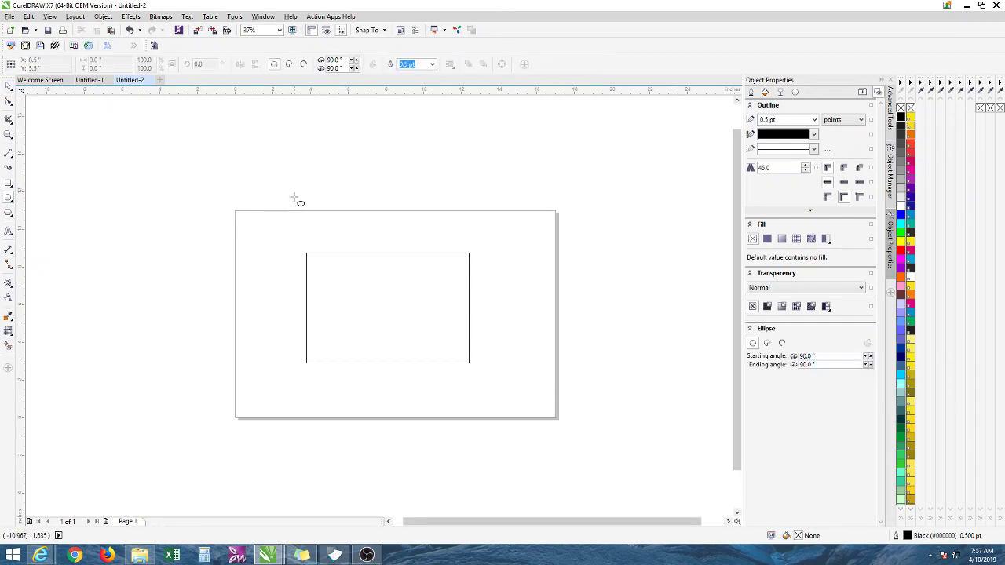
left_click_drag(353, 188, 388, 224)
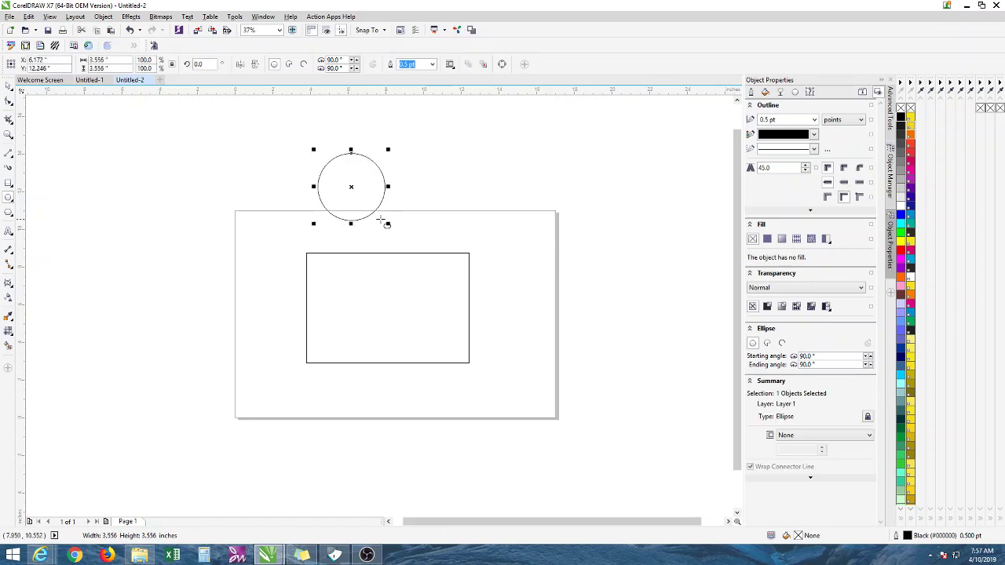
left_click(8, 86)
left_click(289, 184)
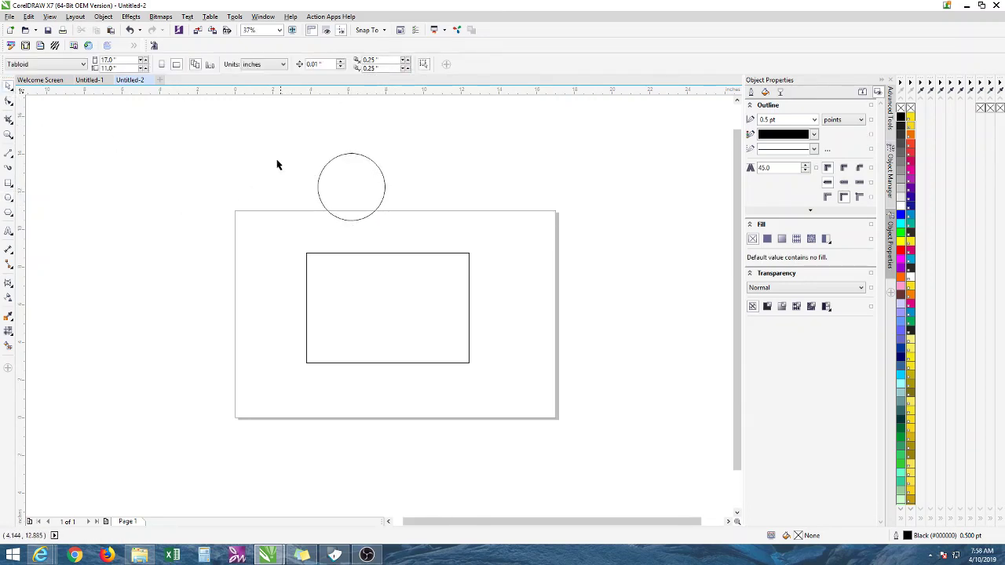
- Align the circle and rectangle by their horizontal and vertical centers, so the circle sits in the middle of the rectangle
left_click_drag(276, 165, 562, 366)
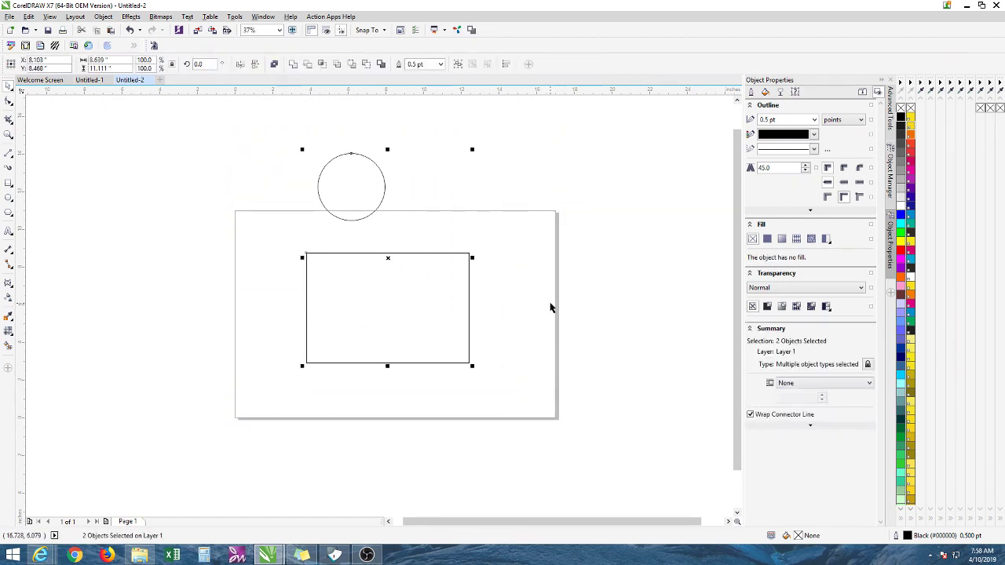
key("c")
key("e")
left_click(518, 241)
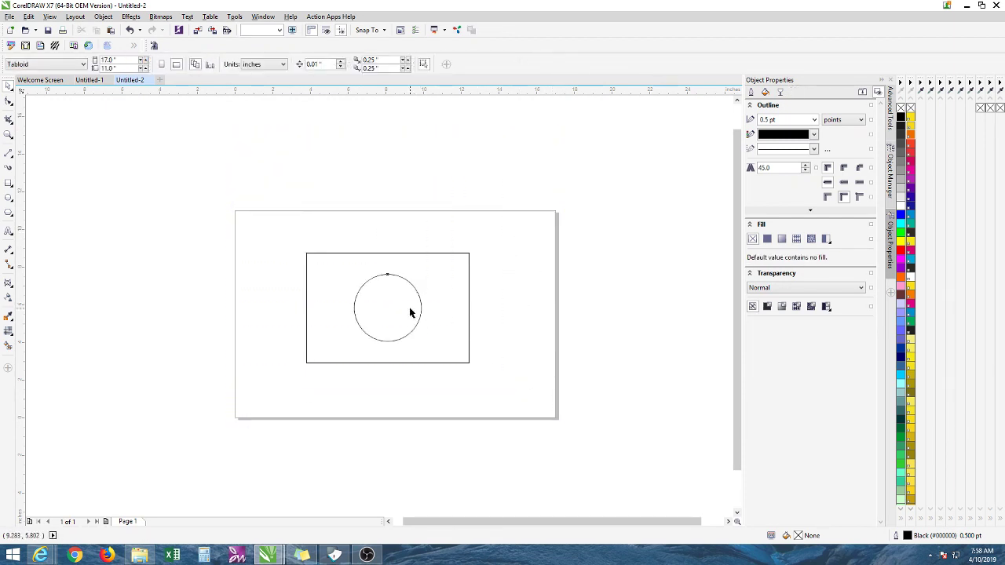
- Narrow the rectangle from its left side to about 7.44 inches wide and recenter the circle horizontally in it
left_click(419, 309)
left_click(307, 297)
left_click_drag(302, 307, 328, 308)
left_click_drag(278, 206, 562, 413)
key("c")
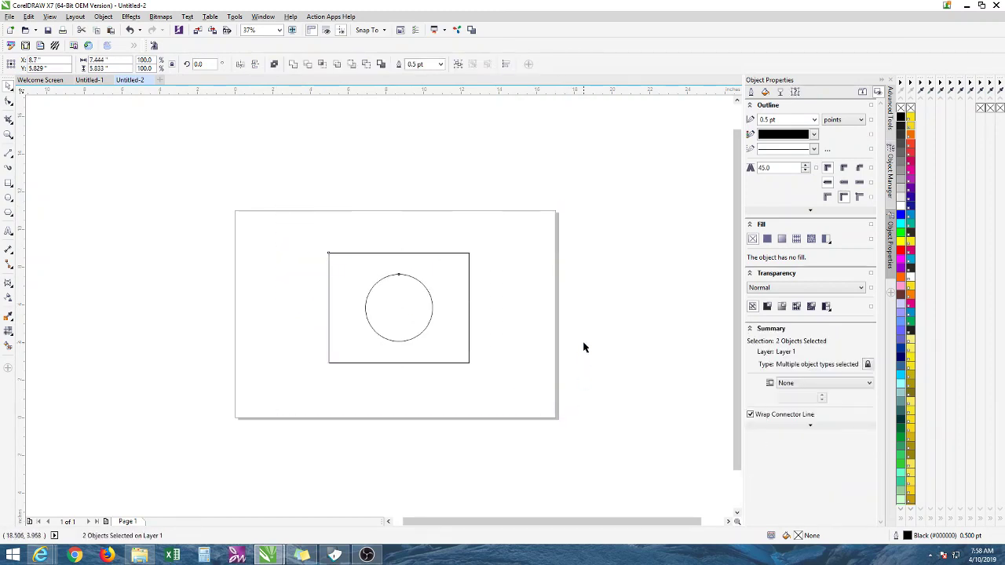
left_click(586, 348)
- Draw a straight horizontal line about 10.42 inches long across the circle and past both sides of the rectangle
left_click(390, 326)
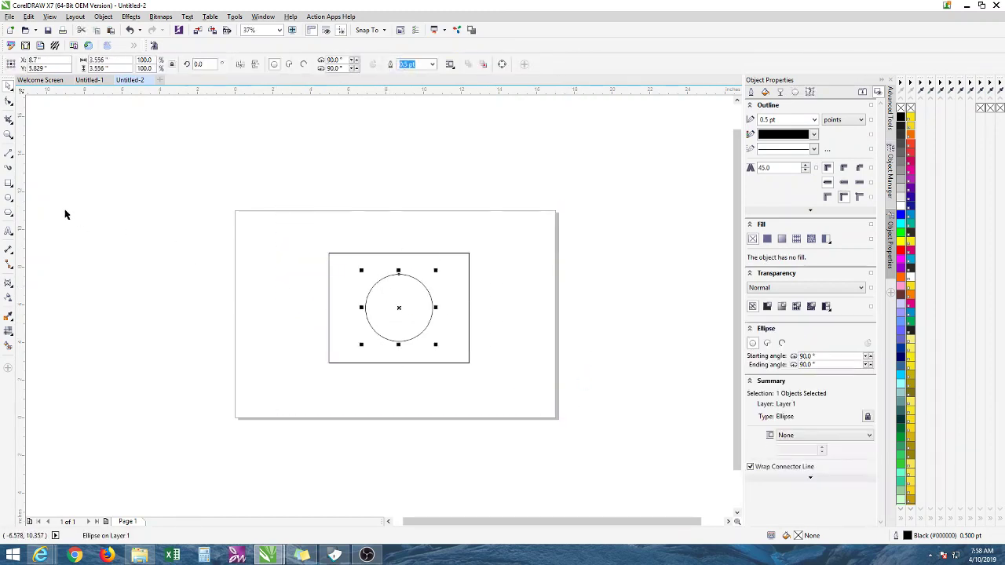
left_click(8, 153)
left_click(301, 314)
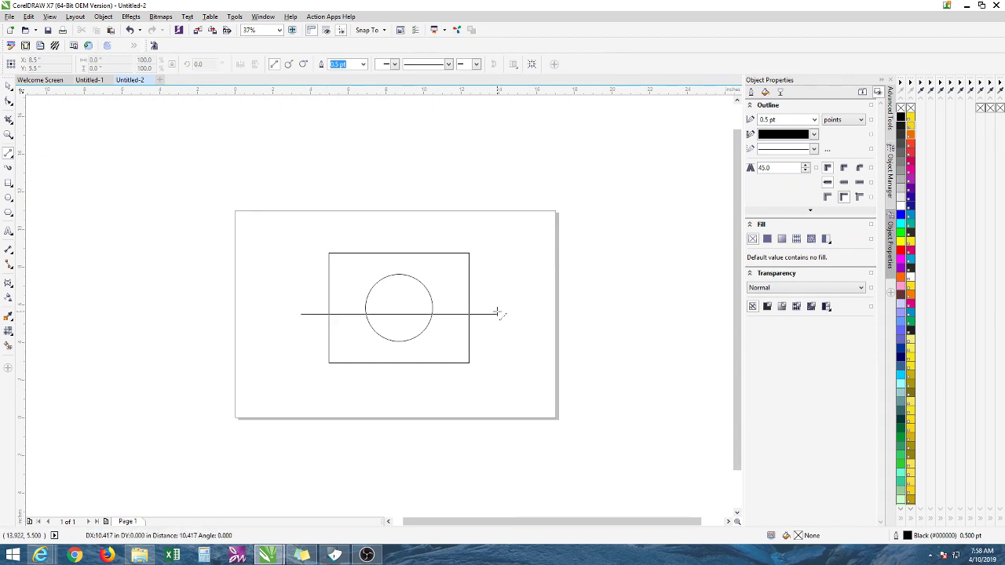
left_click(497, 314)
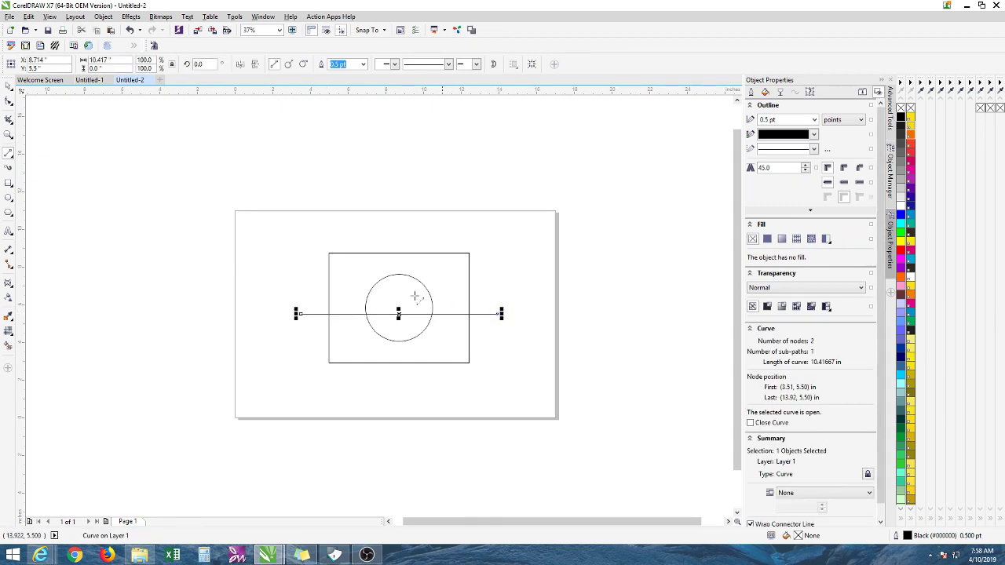
- Duplicate the horizontal line upward and nudge the copy so it lies about 0.38 inches above the original
left_click(7, 89)
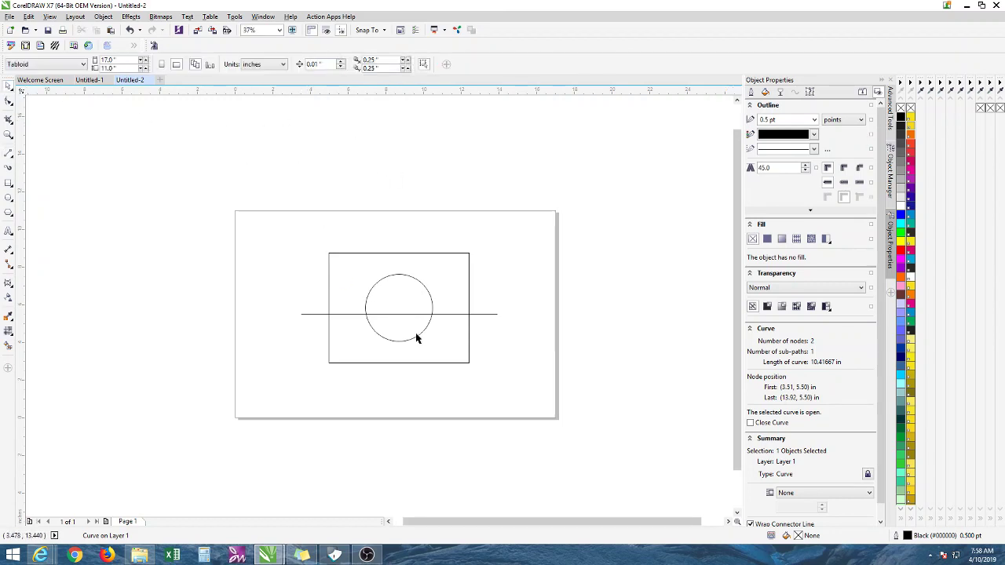
left_click(399, 313)
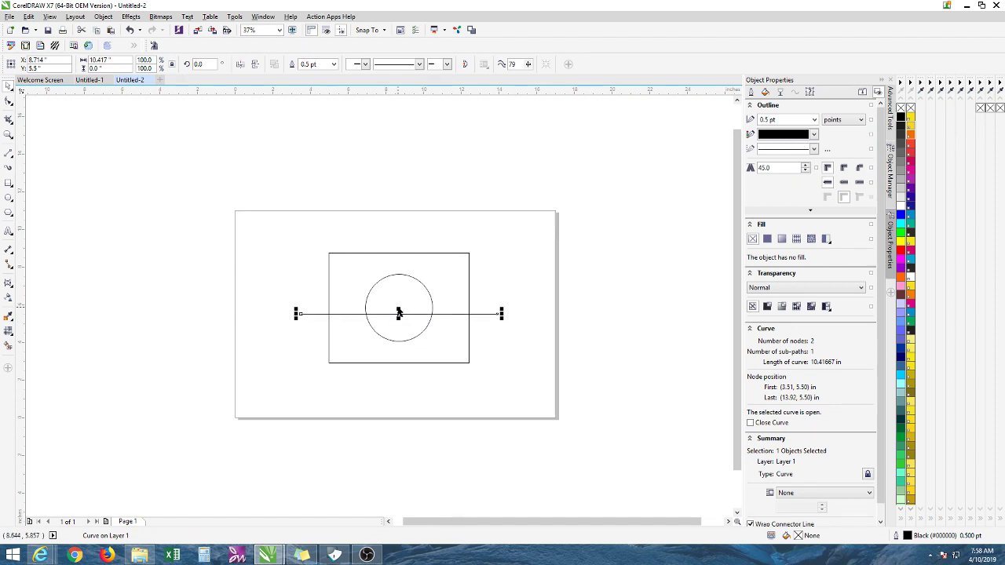
left_click_drag(398, 313, 398, 307)
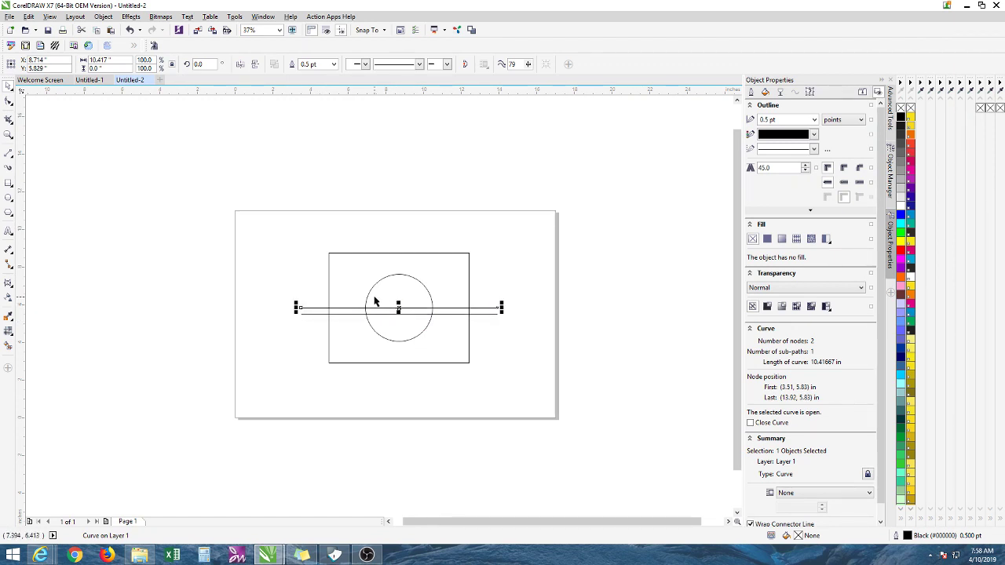
scroll(396, 307, "up", 2)
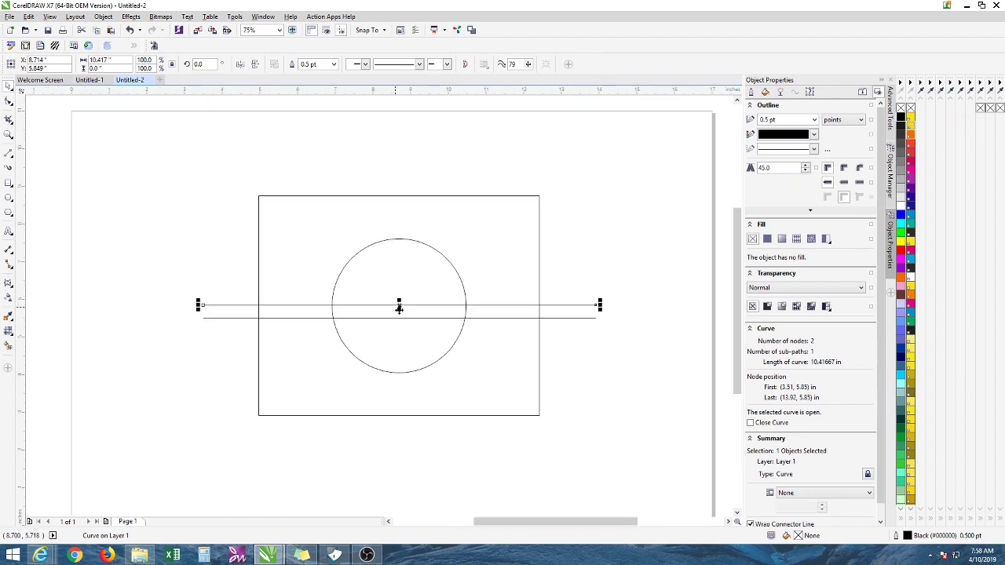
left_click(490, 224)
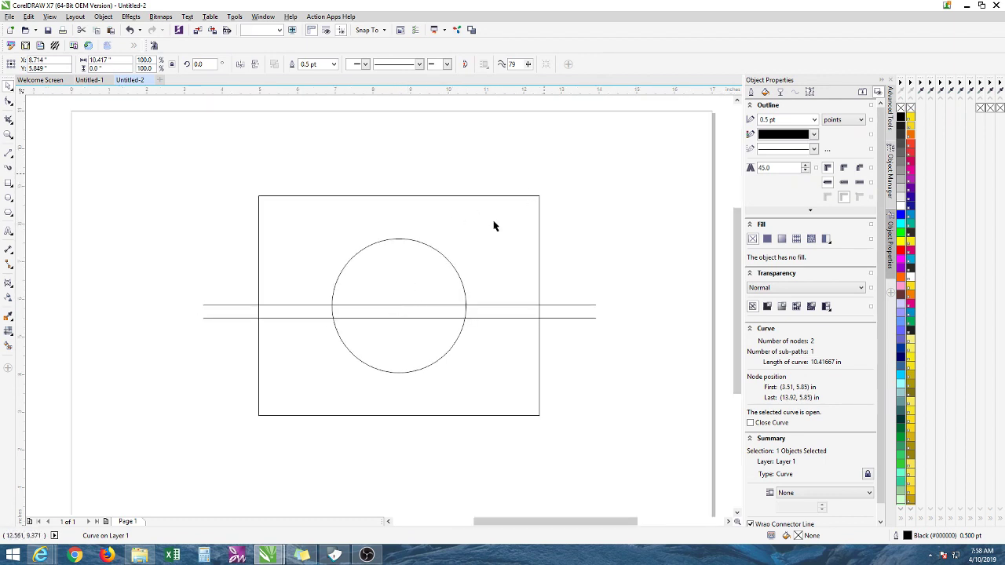
left_click(400, 305)
key("Up")
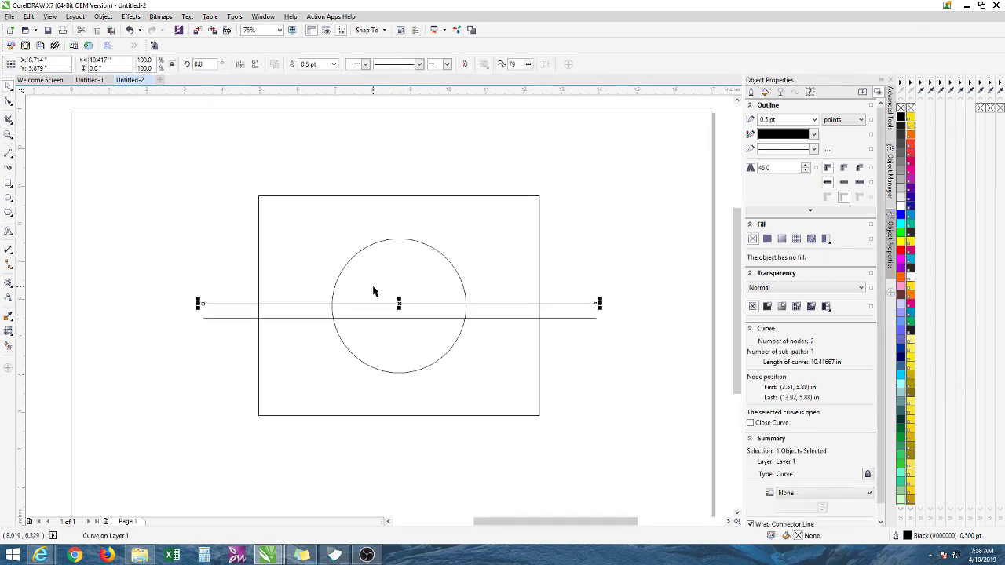
- Group the two horizontal lines, undoing an accidental move of the circle
left_click_drag(153, 281, 637, 336)
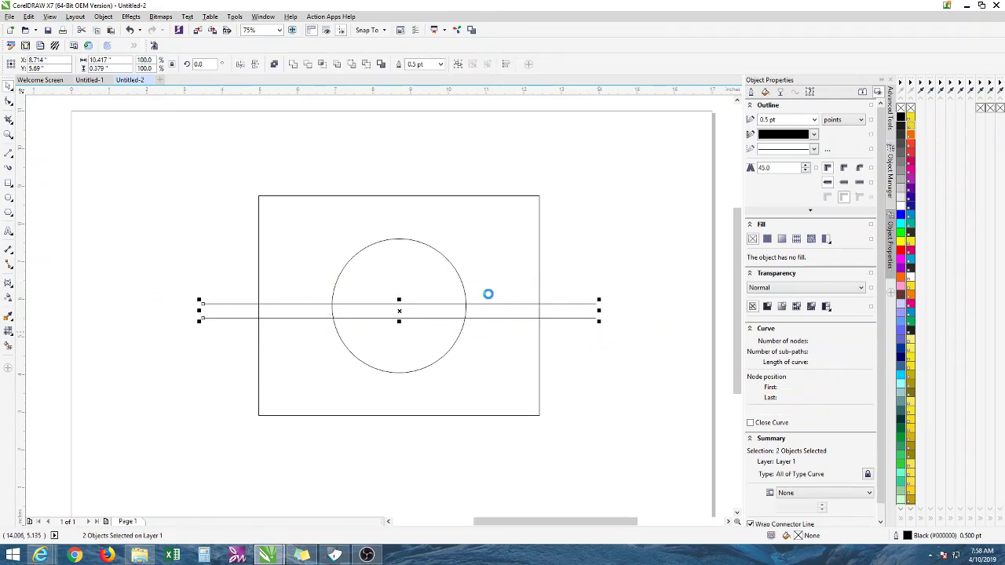
left_click_drag(344, 313, 356, 201)
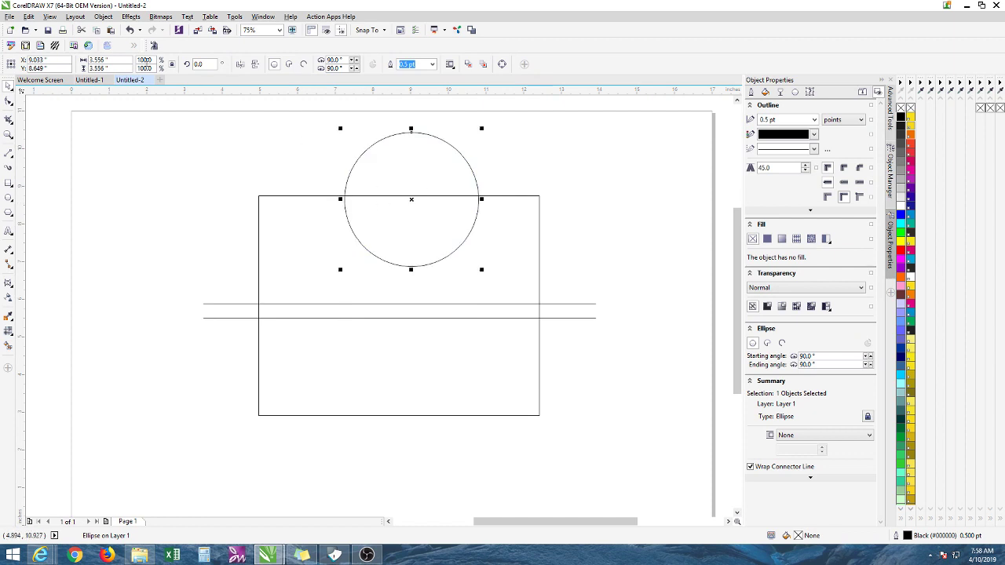
left_click(129, 30)
left_click_drag(176, 285, 642, 330)
key("ctrl+g")
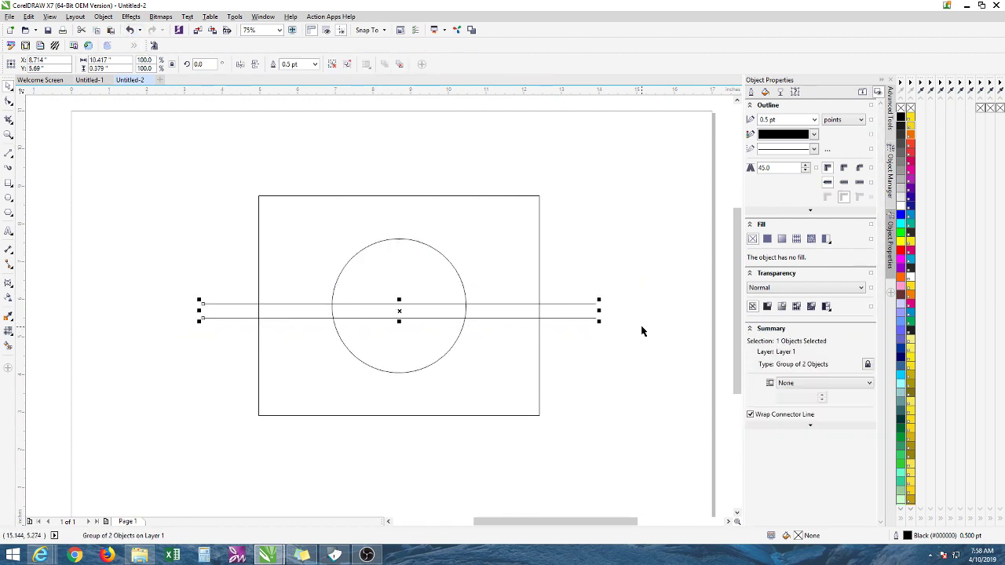
- Move the circle up near the rectangle's upper edge and shift the grouped lines down and left, off center
left_click_drag(440, 312, 451, 280)
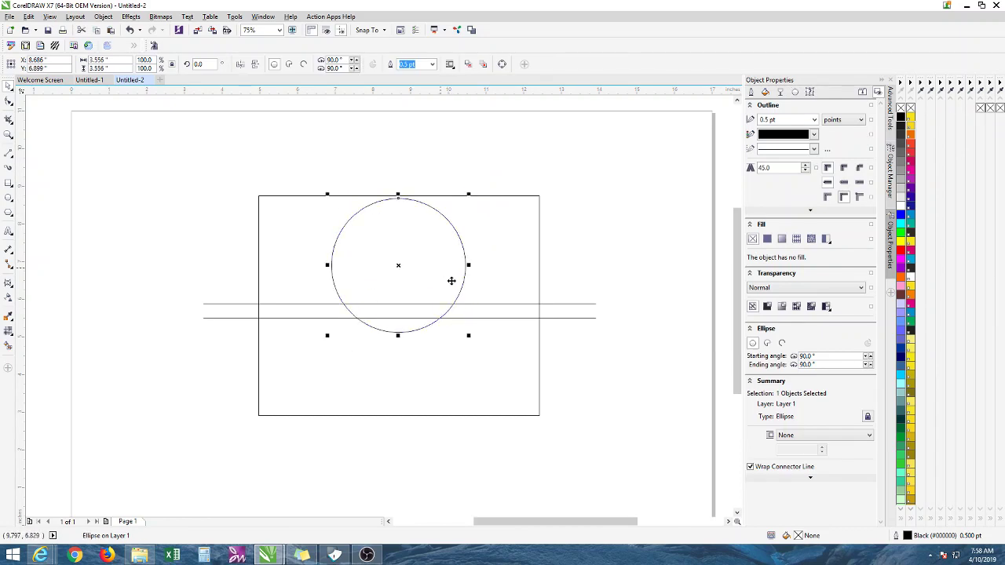
left_click_drag(565, 333, 566, 310)
left_click(566, 308)
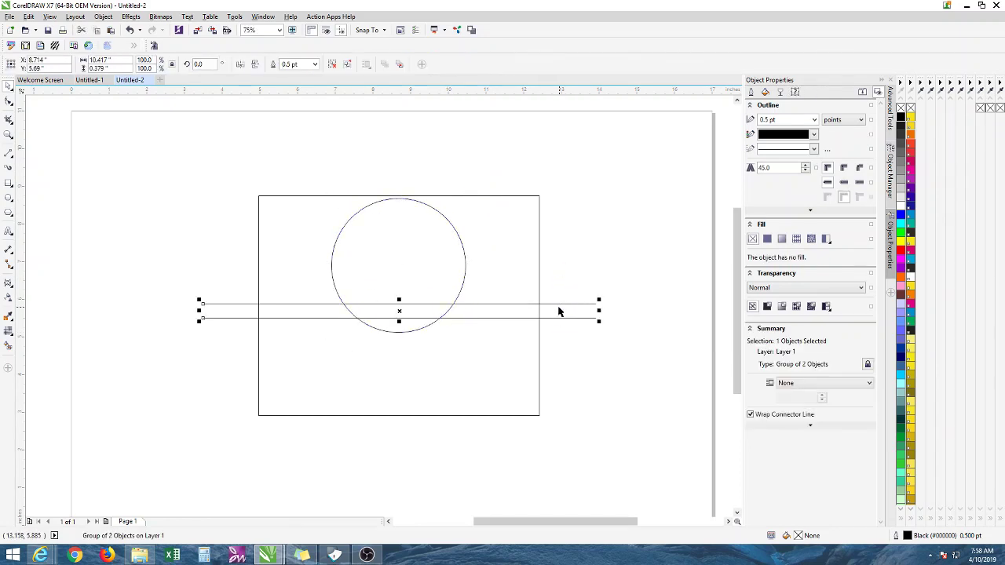
mouse_move(398, 311)
left_mouse_down()
mouse_move(419, 230)
mouse_move(386, 322)
left_mouse_up()
- Align the rectangle, circle and grouped lines to each other's horizontal and vertical centers
left_click_drag(113, 145, 633, 464)
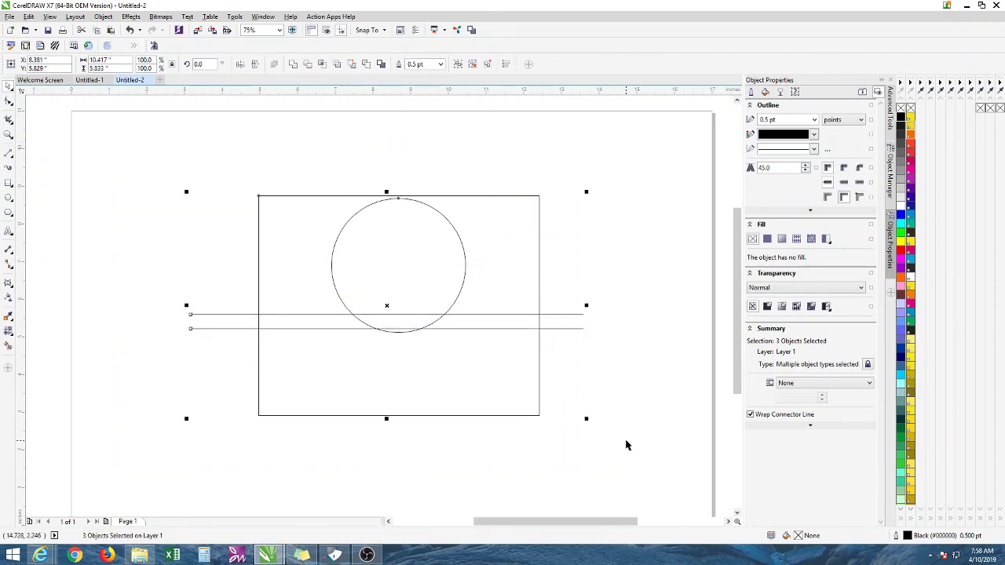
key("e")
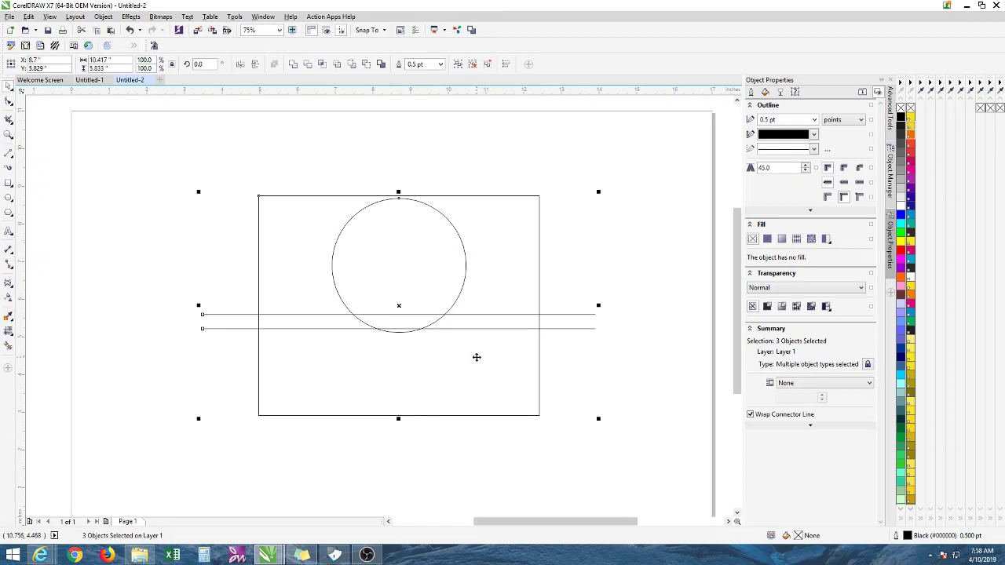
key("c")
left_click(300, 224)
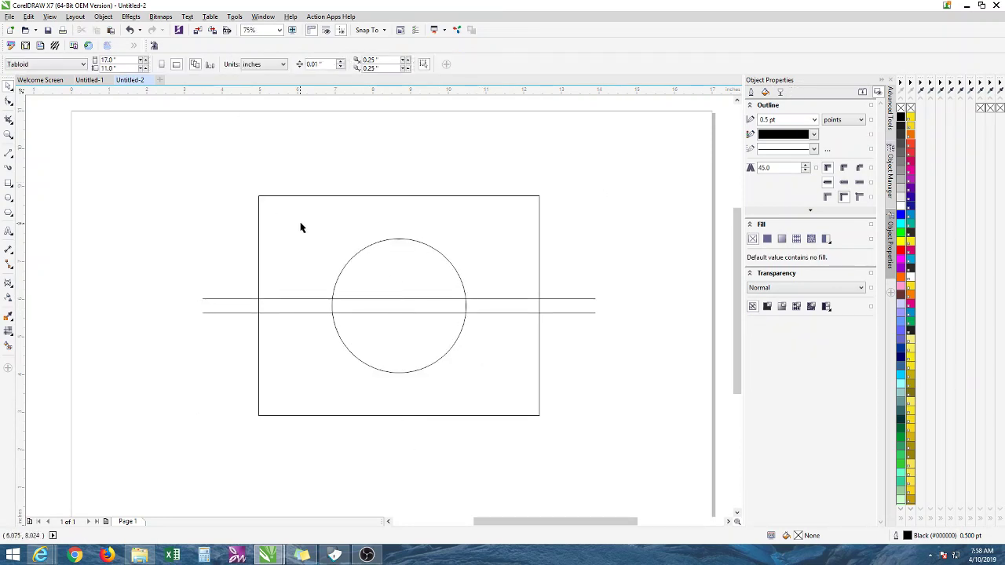
- Move the rectangle, circle and grouped lines together to the upper-left part of the page
key("shift+F4")
left_click_drag(228, 177, 540, 375)
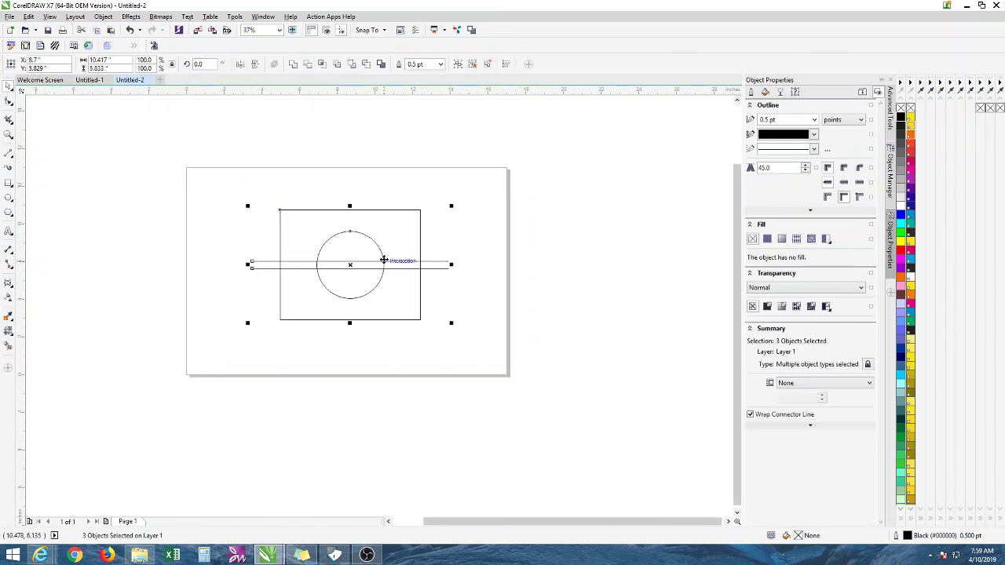
left_click_drag(395, 264, 324, 224)
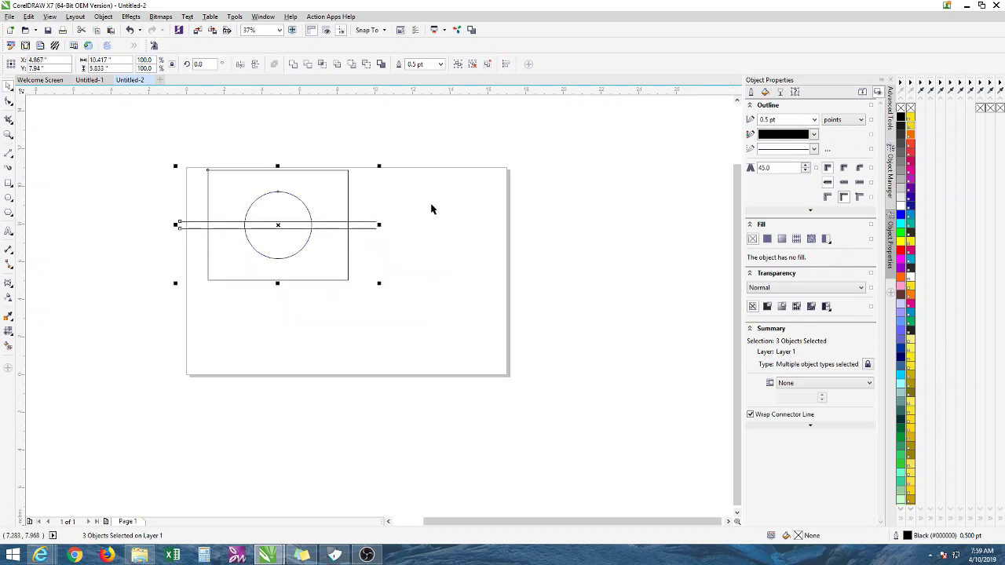
left_click(354, 224)
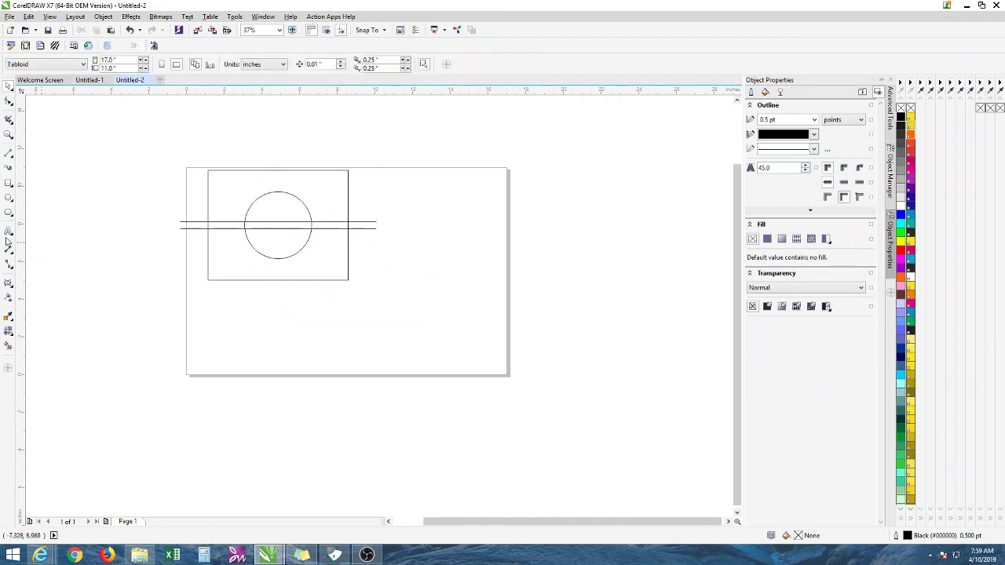
- Add the artistic text "BASKETBALL" below the rectangle
left_click(8, 231)
left_click(224, 331)
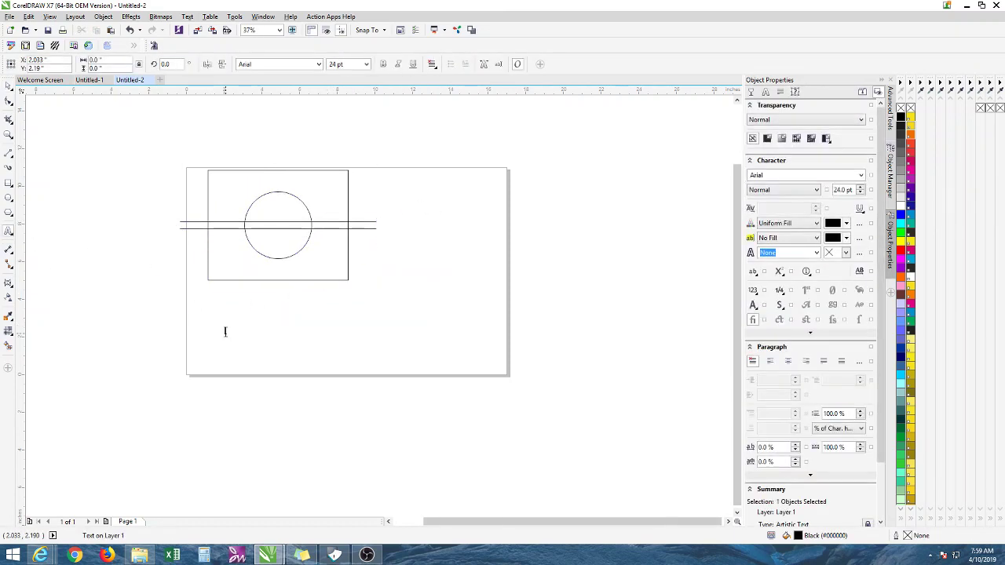
type("BASKETBALL")
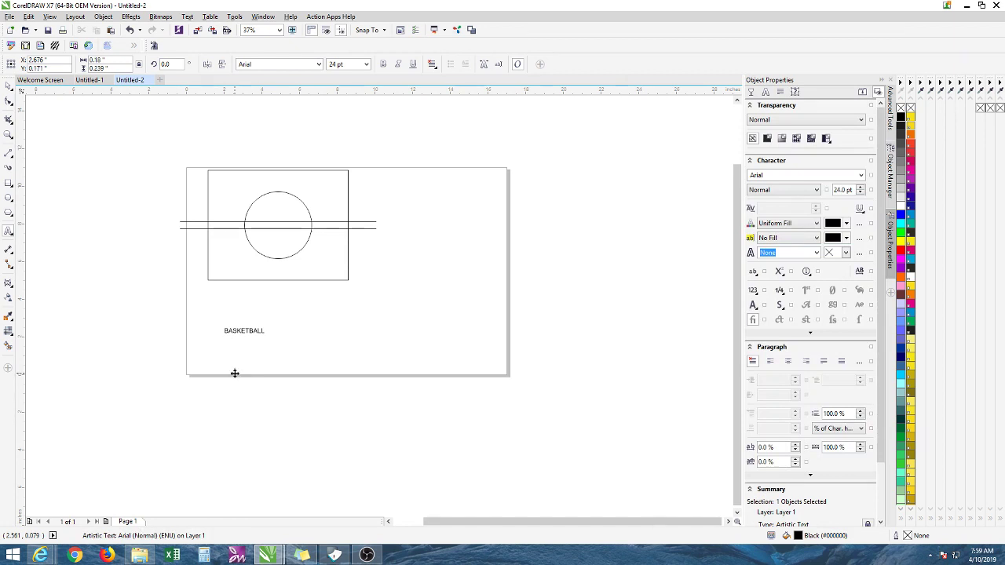
- Add the artistic text "MOM" just above the page's lower edge and "DAD" above and to the right of it
scroll(234, 373, "up", 5)
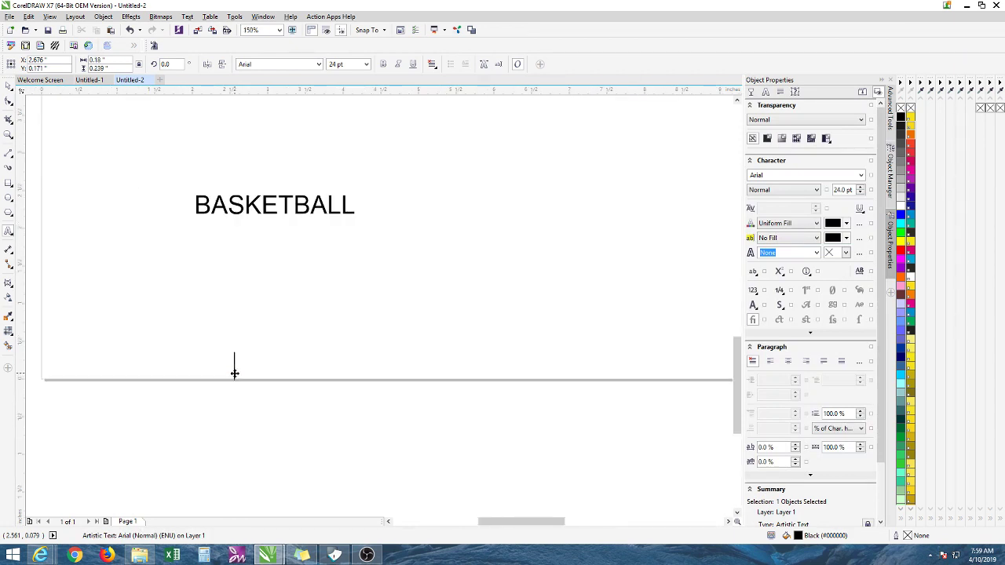
type("MOM")
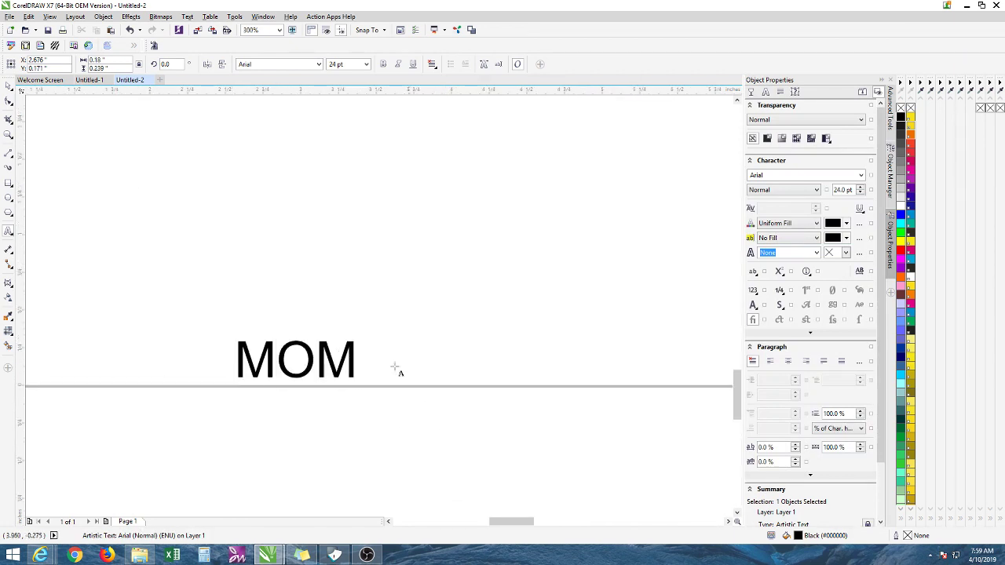
left_click(323, 277)
type("DAD")
left_click(424, 363)
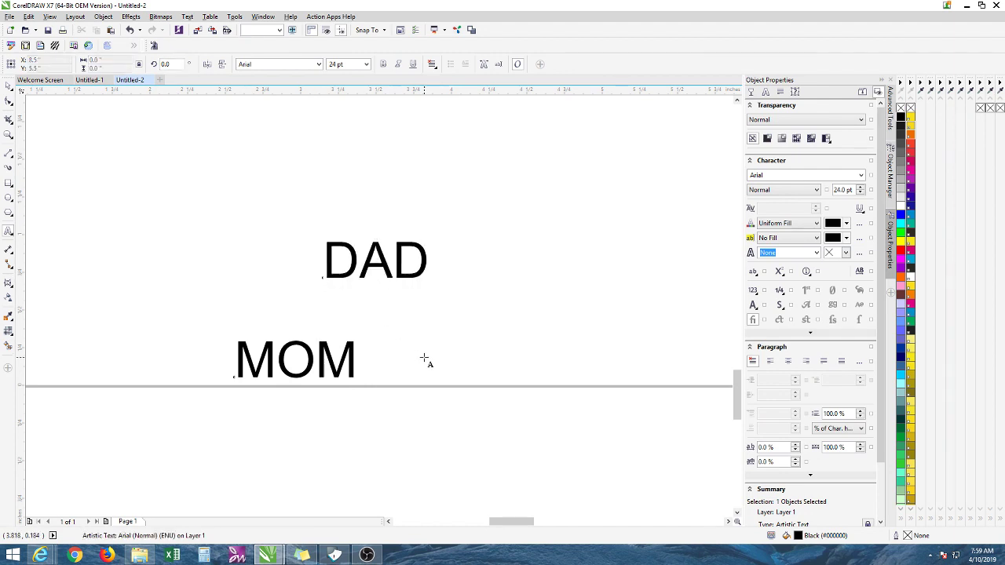
- Add the artistic text "PRIMO" and place it between the BASKETBALL and DAD texts
scroll(424, 362, "down", 2)
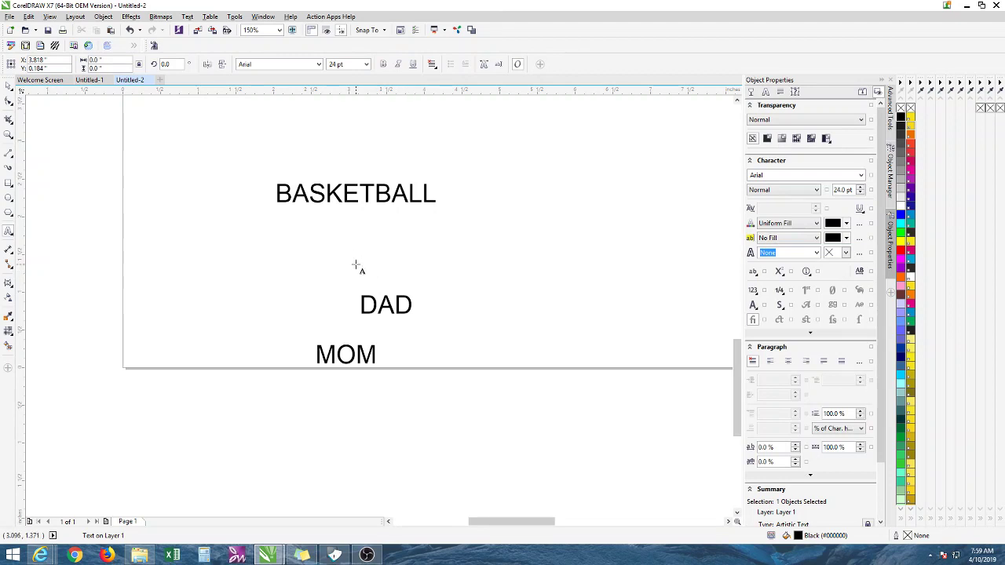
type("PRIMO")
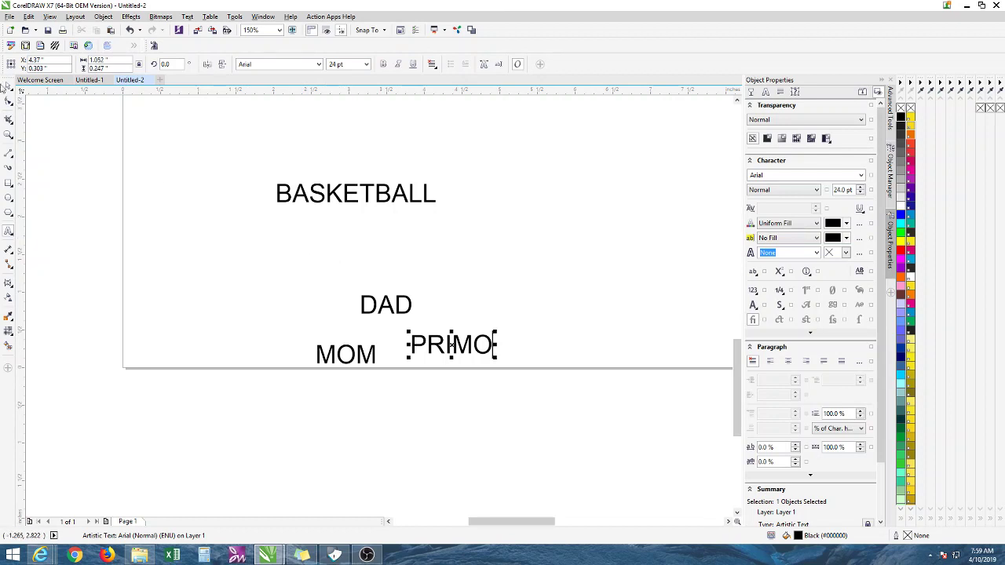
left_click(9, 86)
left_click_drag(399, 195, 426, 217)
scroll(404, 239, "down", 2)
scroll(427, 244, "down", 2)
left_click_drag(437, 271, 415, 233)
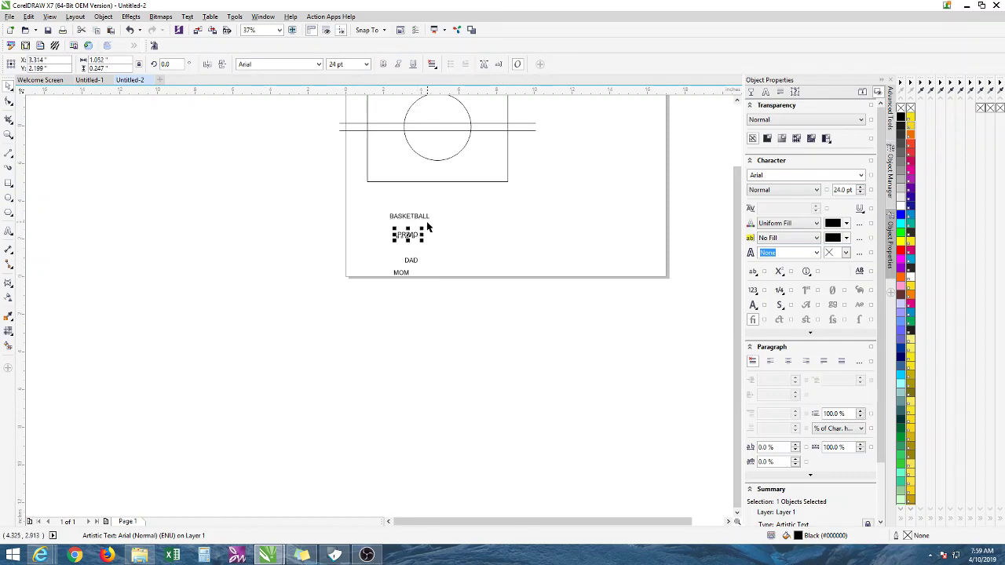
- Smart-fill the areas of the rectangle above and below the circle and line band with black
scroll(435, 170, "up", 2)
left_click(395, 173)
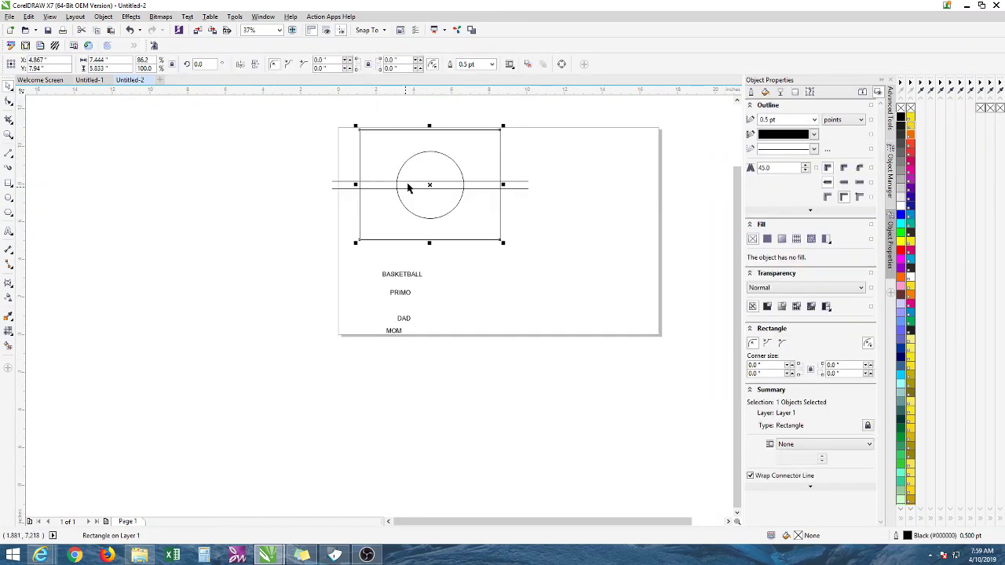
left_click(99, 300)
left_click(8, 349)
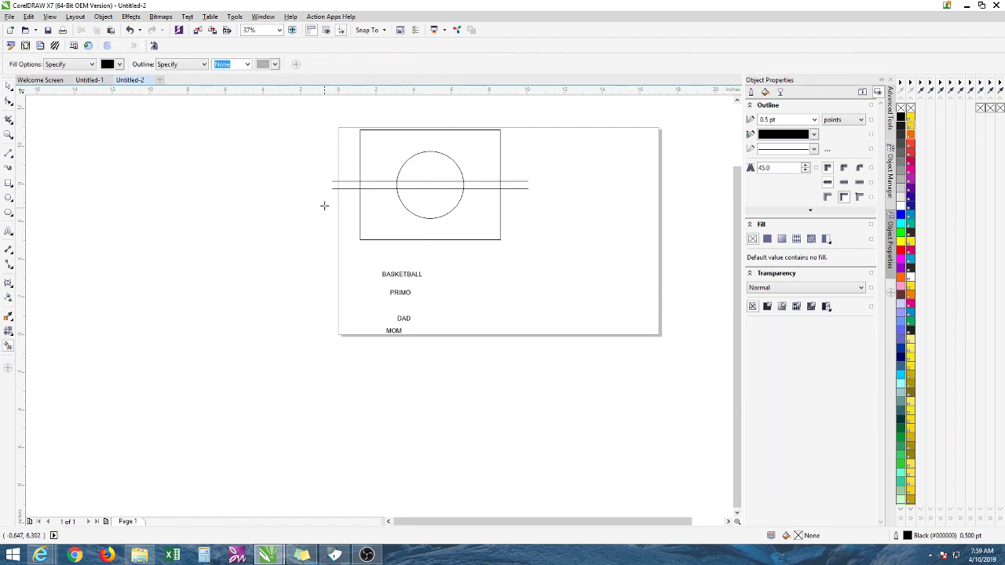
left_click(399, 157)
left_click(385, 226)
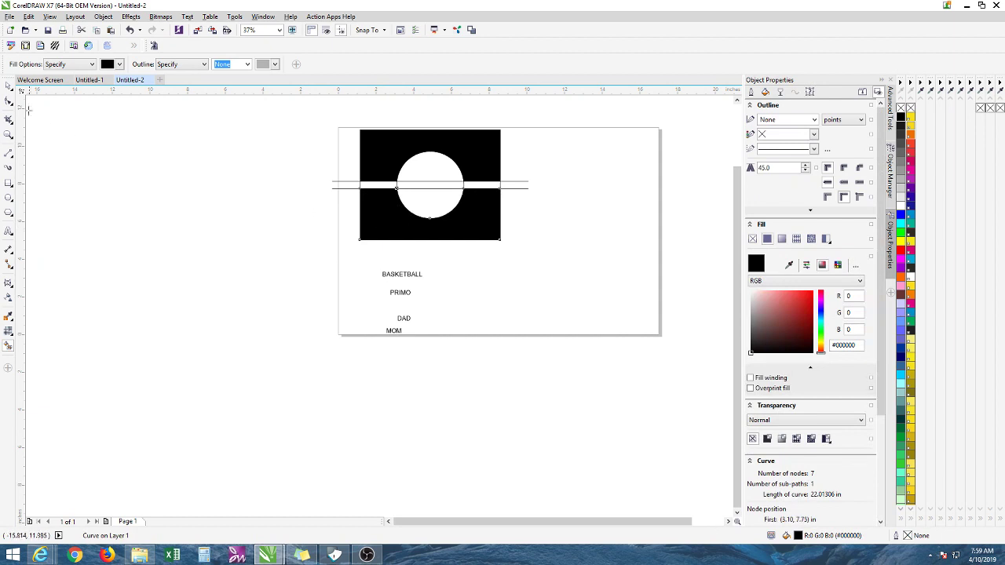
- Move the upper and lower black pieces off the outline drawing to the area right of it
left_click(9, 86)
scroll(475, 167, "down", 2)
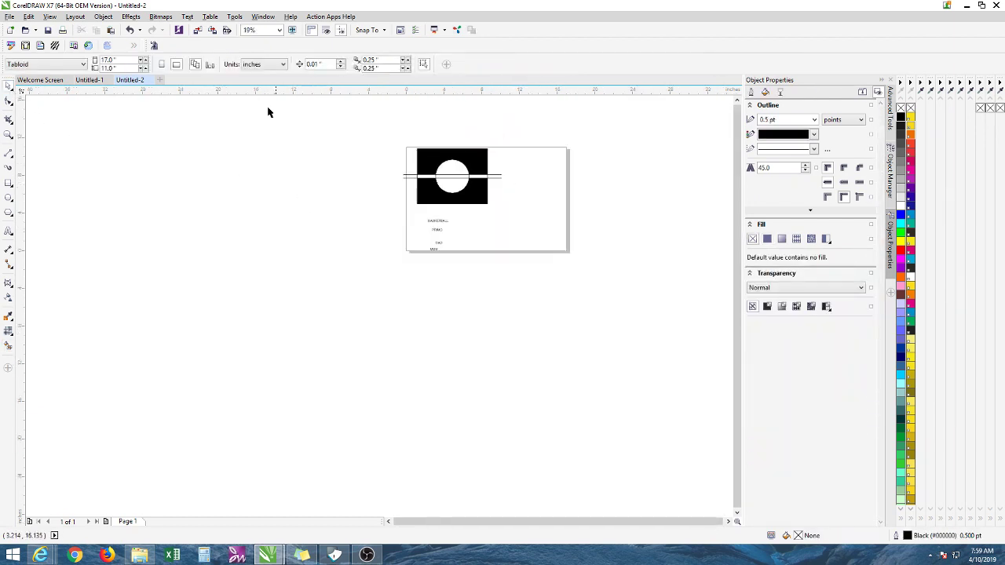
scroll(491, 150, "up", 2)
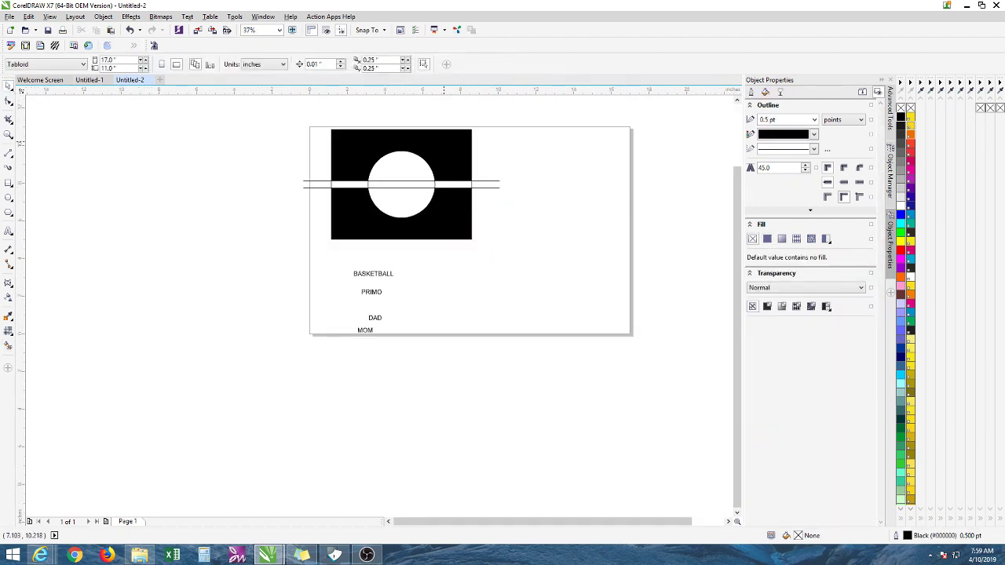
left_click_drag(443, 144, 623, 144)
left_click_drag(458, 218, 638, 220)
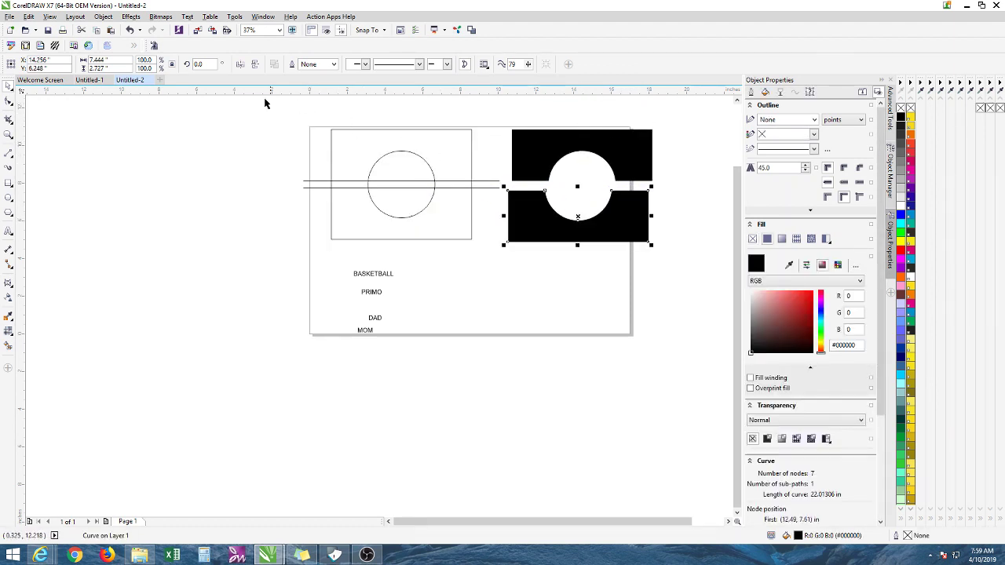
- Group the rectangle, circle and lines, and shrink the group to a small thumbnail in the page's upper-left corner
left_click_drag(264, 103, 509, 259)
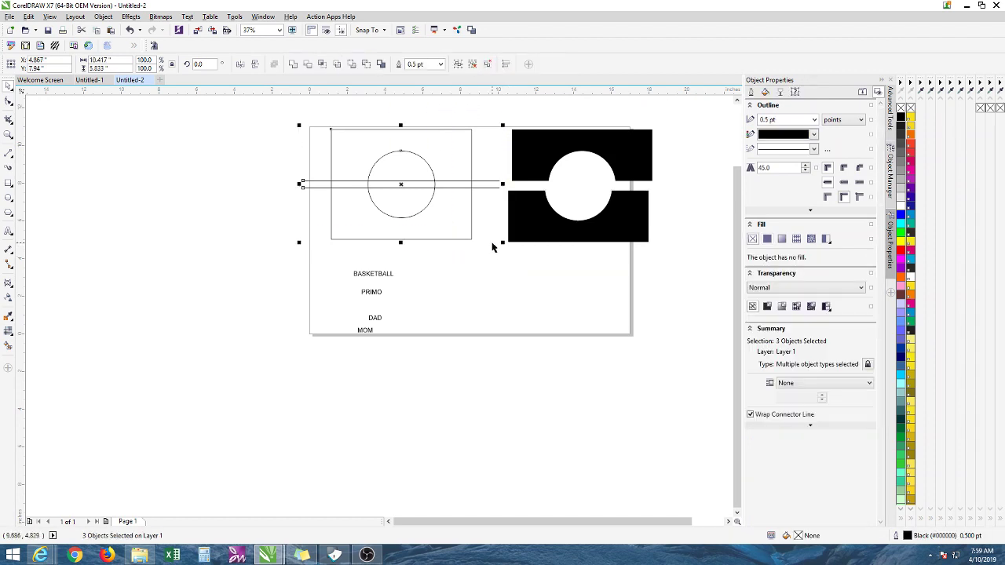
key("ctrl+g")
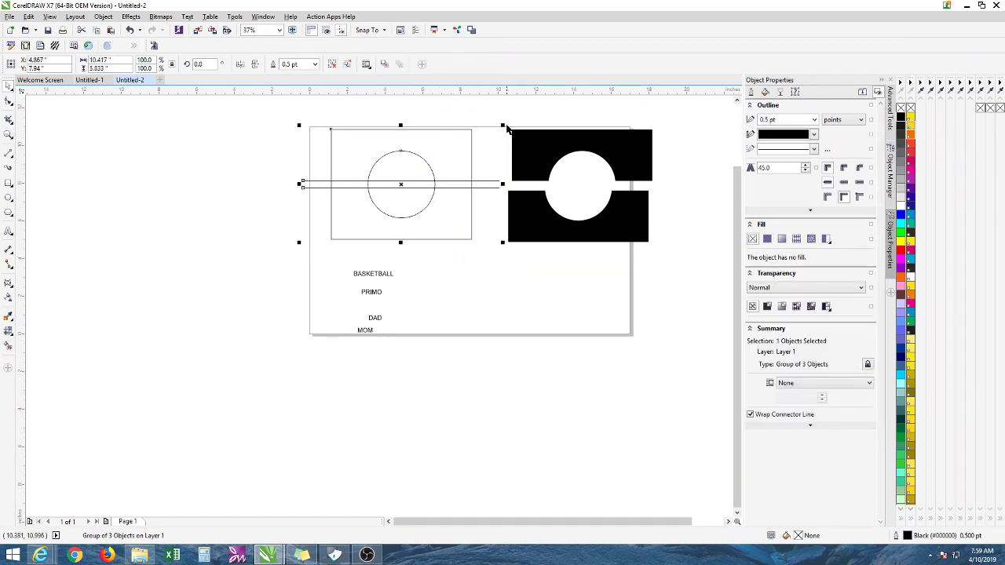
left_click_drag(503, 124, 326, 137)
- Move the two black pieces further left onto the page and align them on their shared vertical centerline
left_click_drag(462, 118, 717, 259)
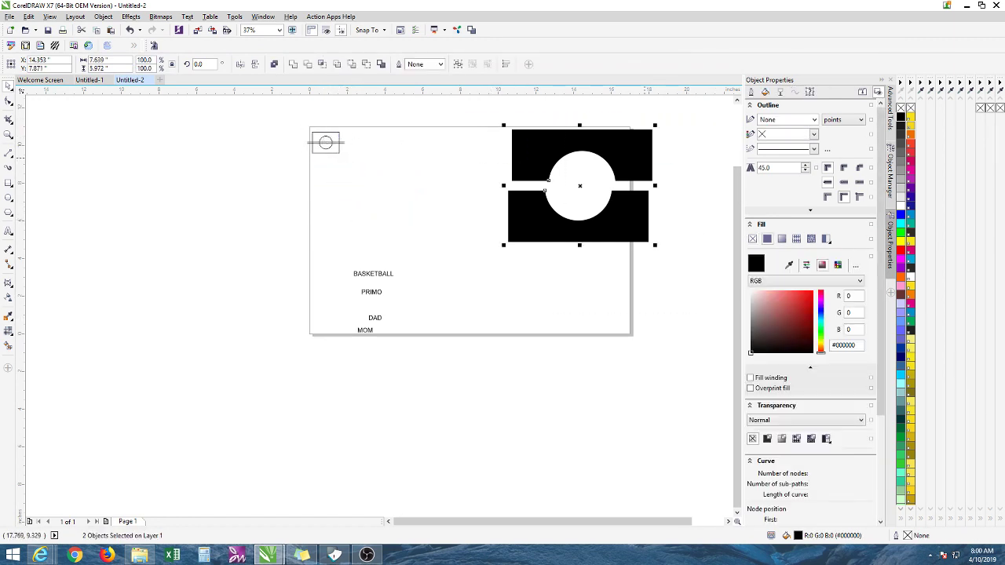
left_click_drag(645, 159, 565, 184)
left_click(634, 180)
left_click(544, 182)
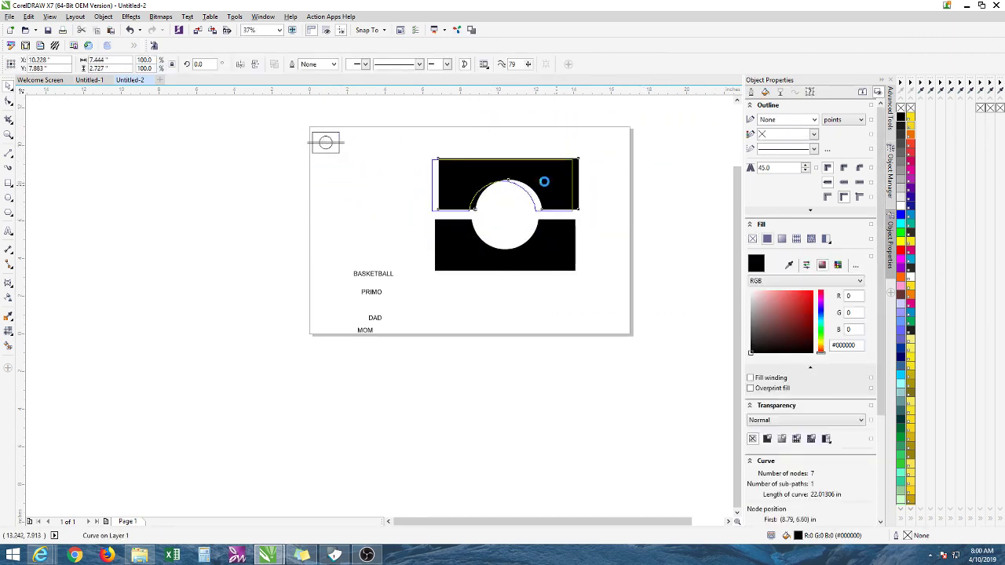
left_click_drag(394, 141, 626, 310)
key("c")
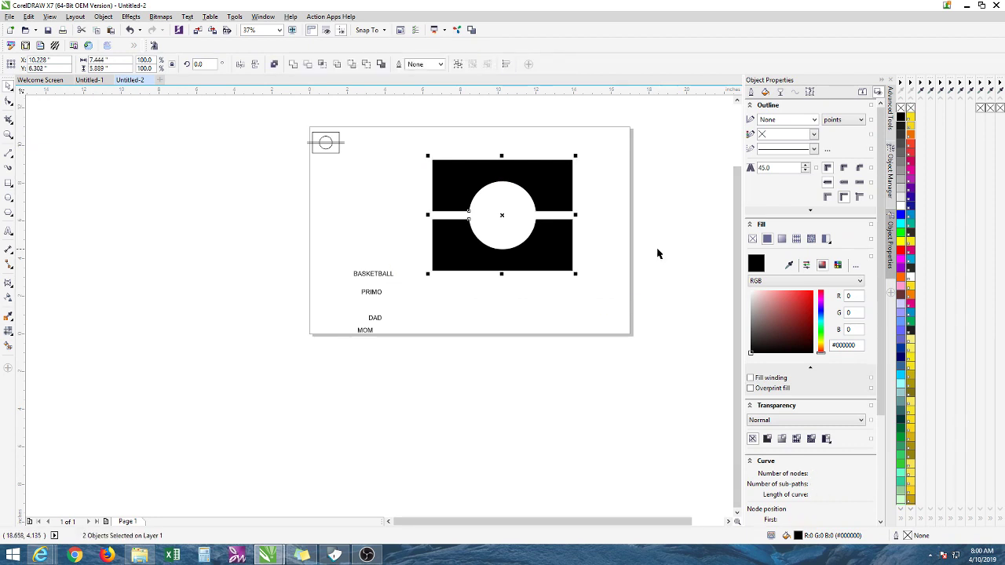
key("Escape")
- Remove the fill from the upper black piece and give it a black hairline outline
left_click(502, 185)
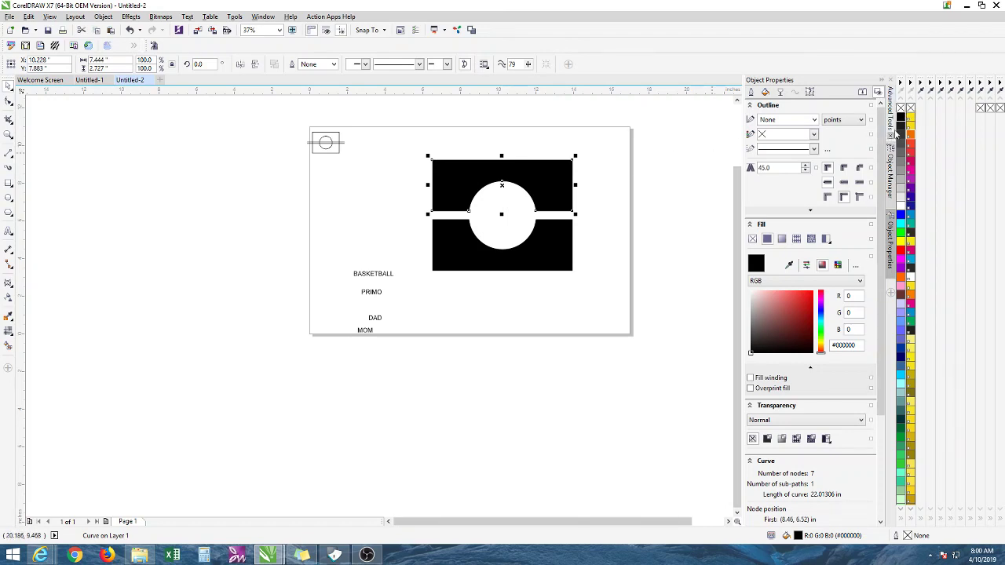
left_click(900, 109)
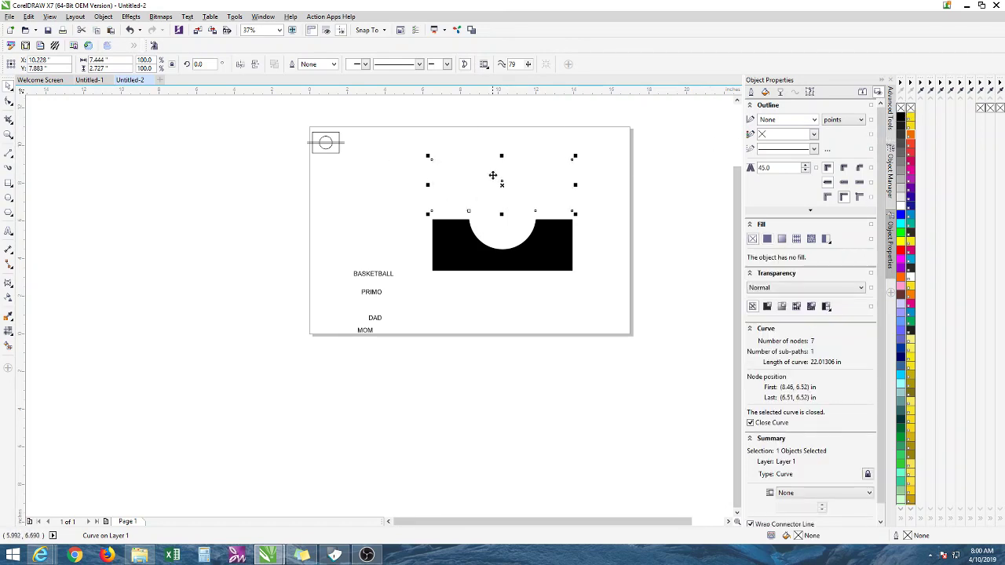
left_click(554, 177)
left_click(573, 181)
right_click(900, 118)
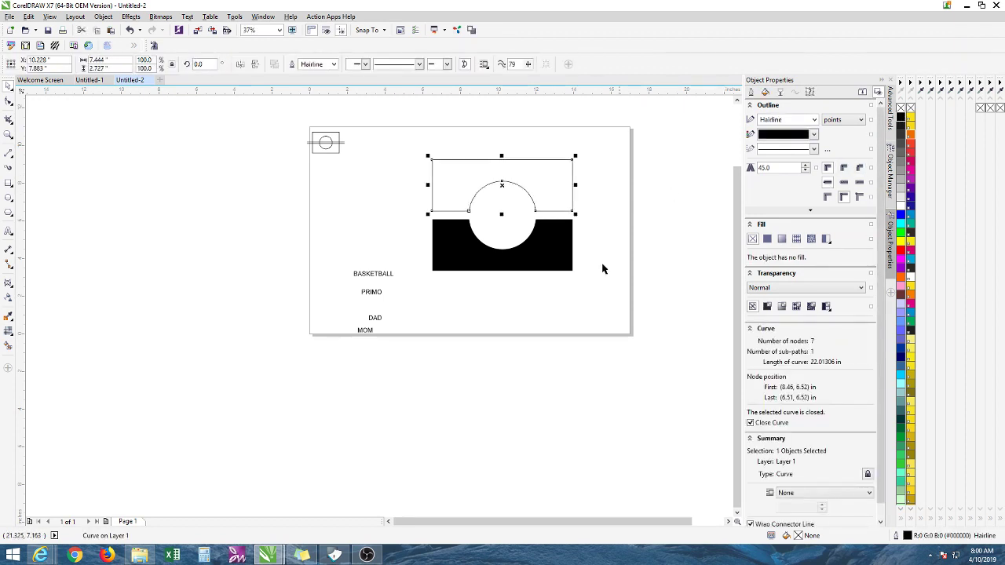
- Remove the fill from the lower black piece and give it a black outline
left_click(601, 266)
left_click(541, 251)
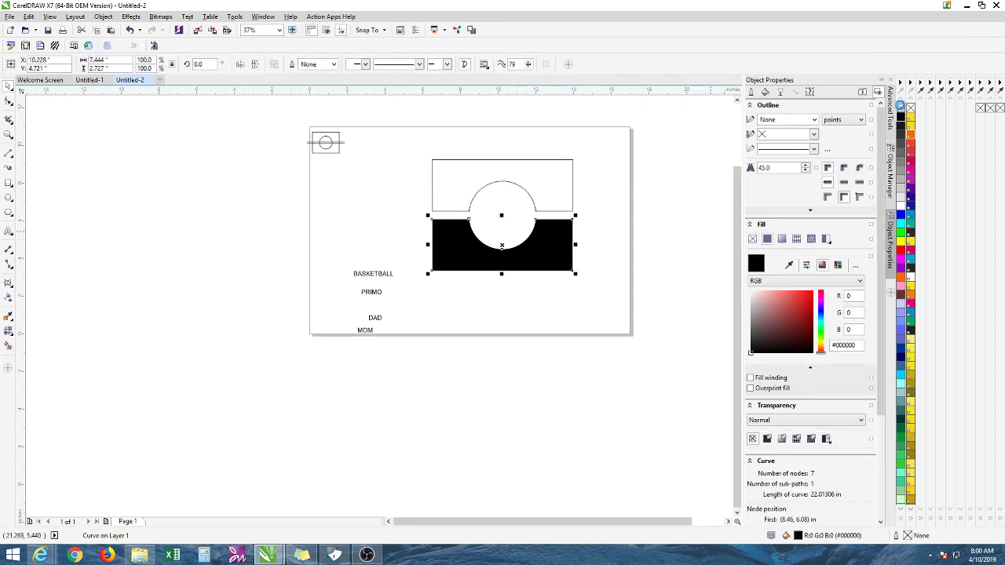
left_click(900, 107)
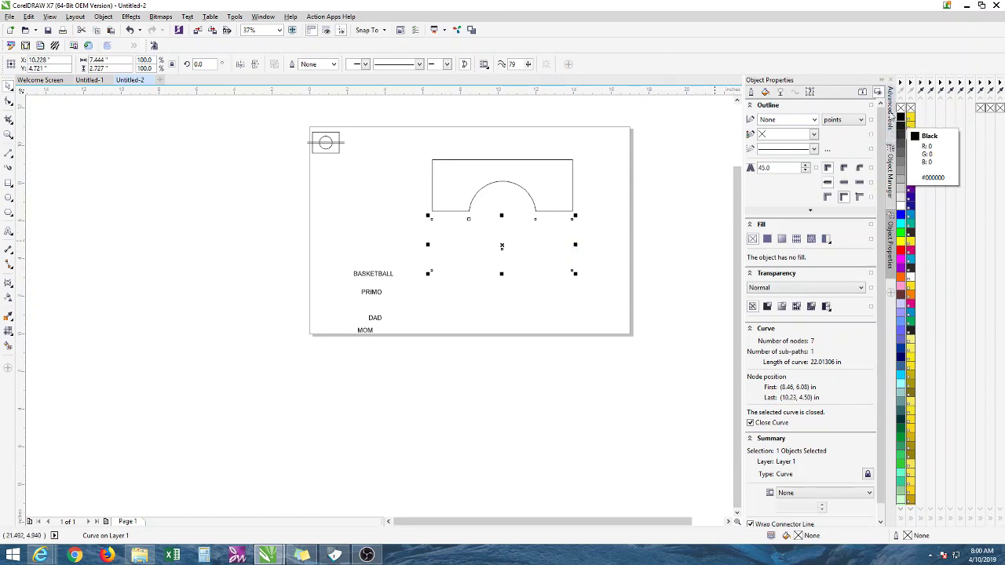
right_click(901, 117)
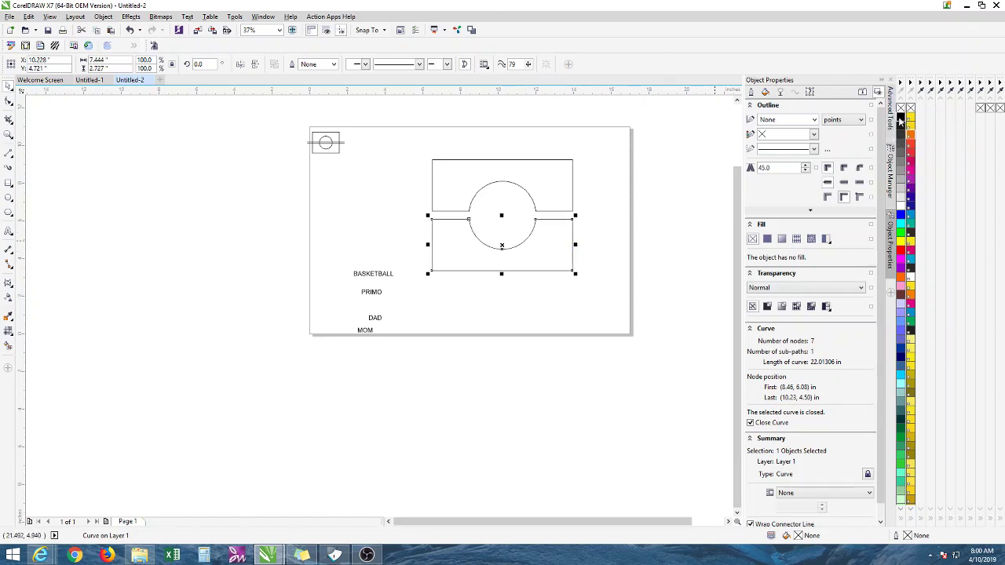
left_click(441, 350)
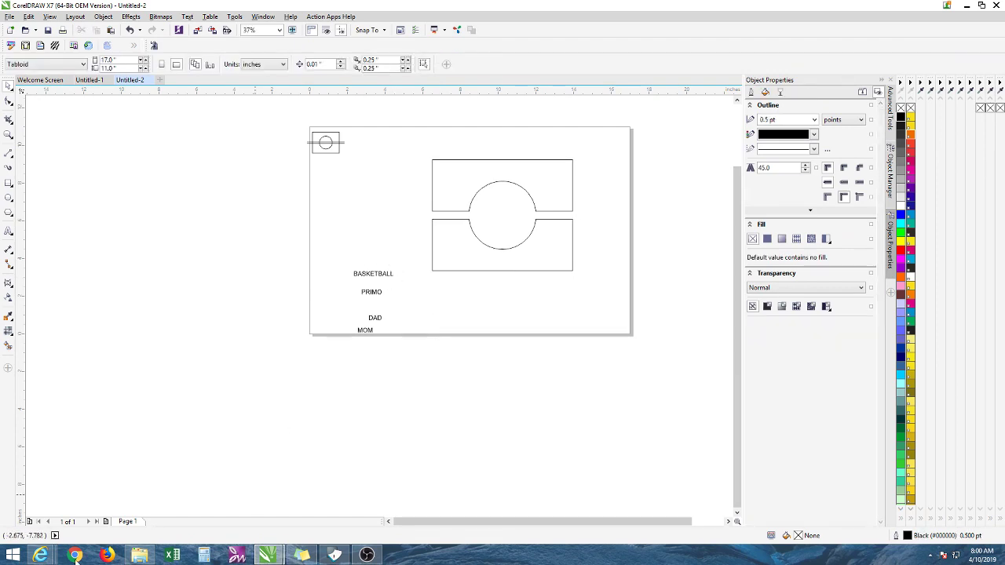
- Switch to Internet Explorer and copy the black basketball icon from the image search results
mouse_move(41, 554)
left_click(367, 510)
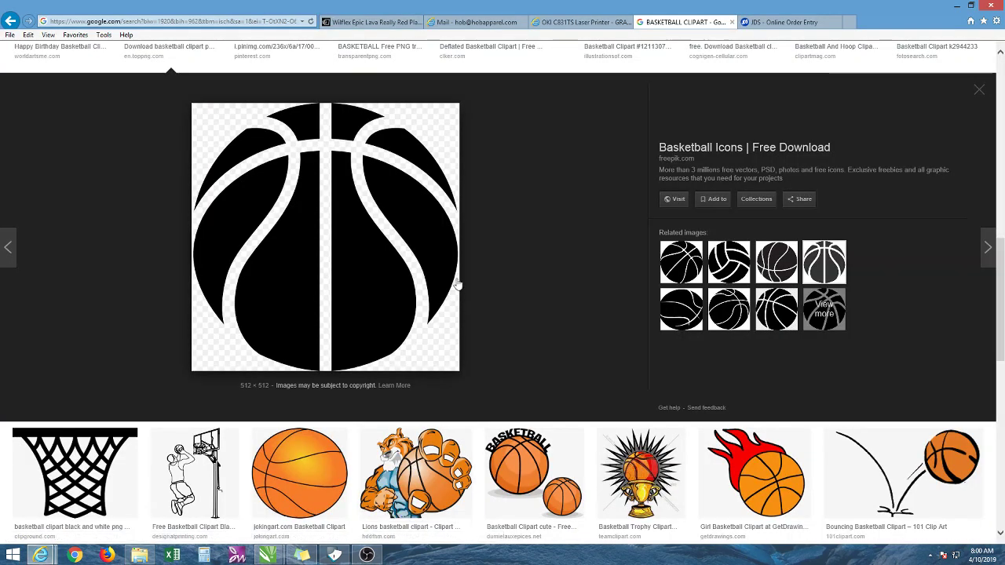
right_click(399, 192)
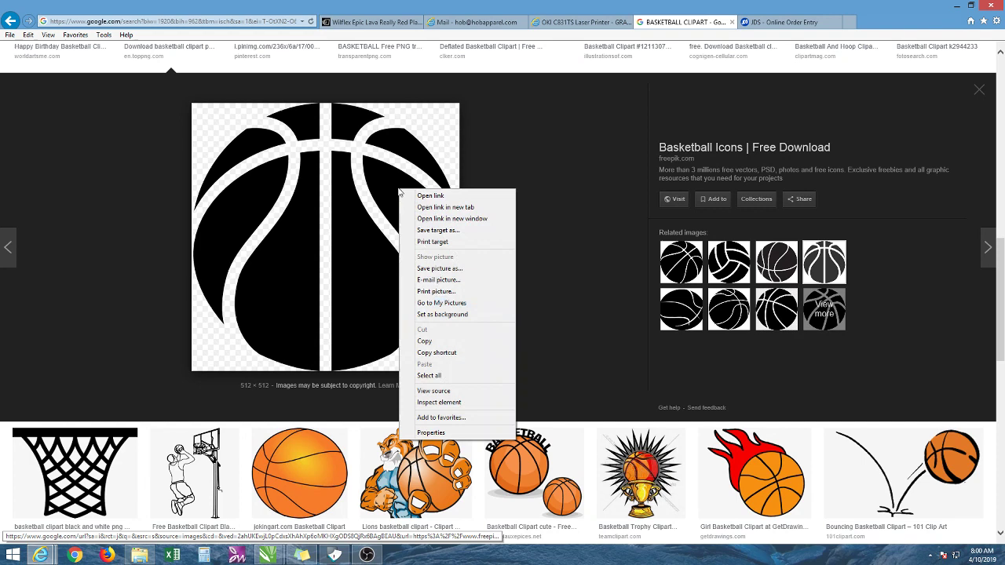
left_click(443, 341)
- Paste the basketball image into Untitled-2 in CorelDRAW, scale it to about 2.95 inches and place it just above the page's lower edge
mouse_move(266, 555)
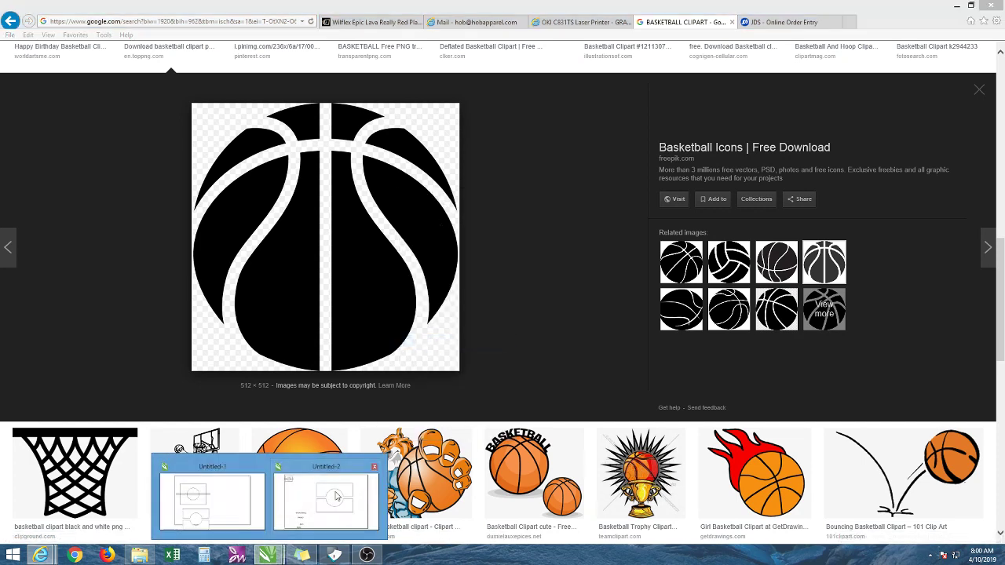
left_click(338, 495)
right_click(509, 311)
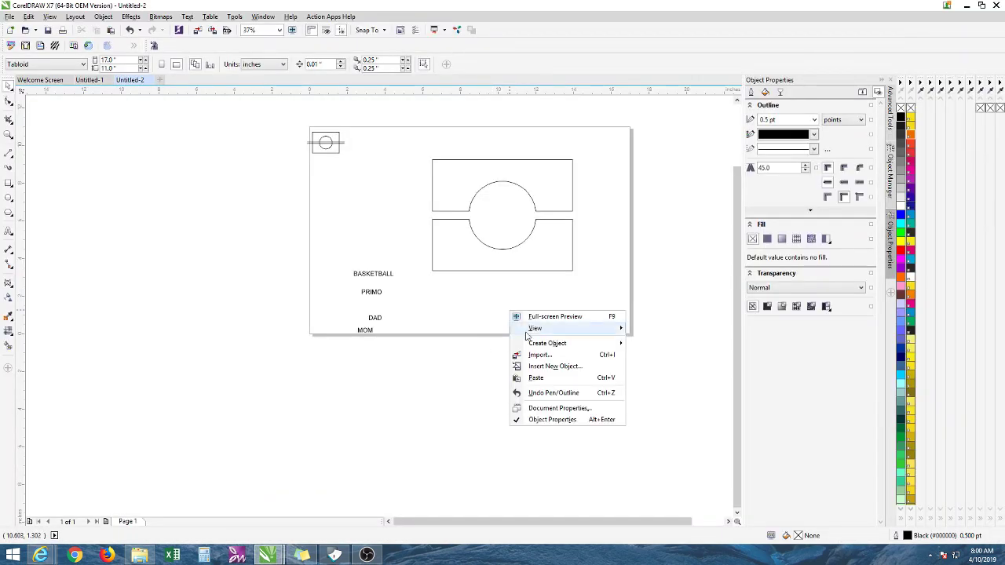
left_click(536, 377)
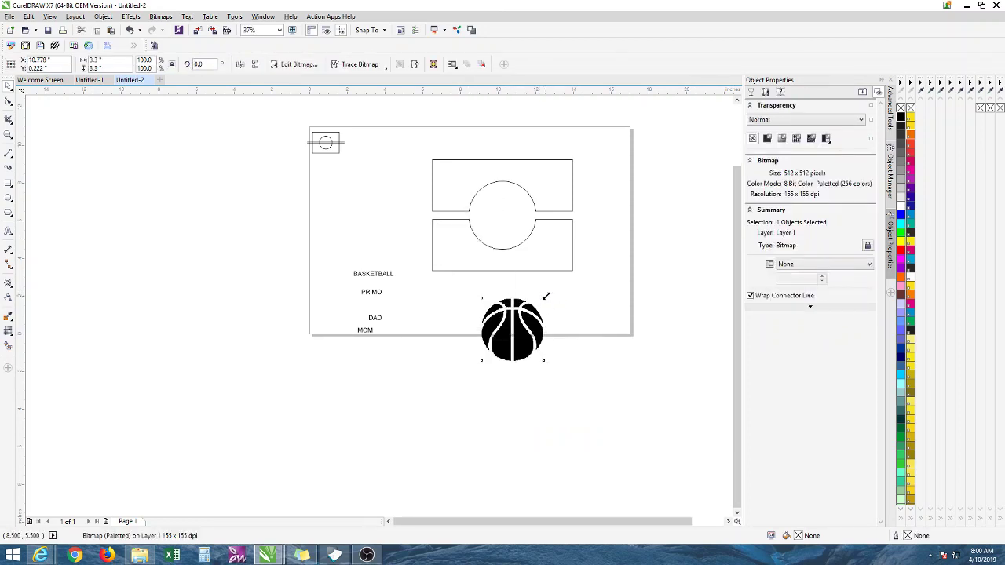
left_click_drag(547, 301, 539, 303)
left_click_drag(513, 338, 505, 313)
- Outline-trace the basketball bitmap as a low quality image with its background removed
scroll(505, 313, "up", 4)
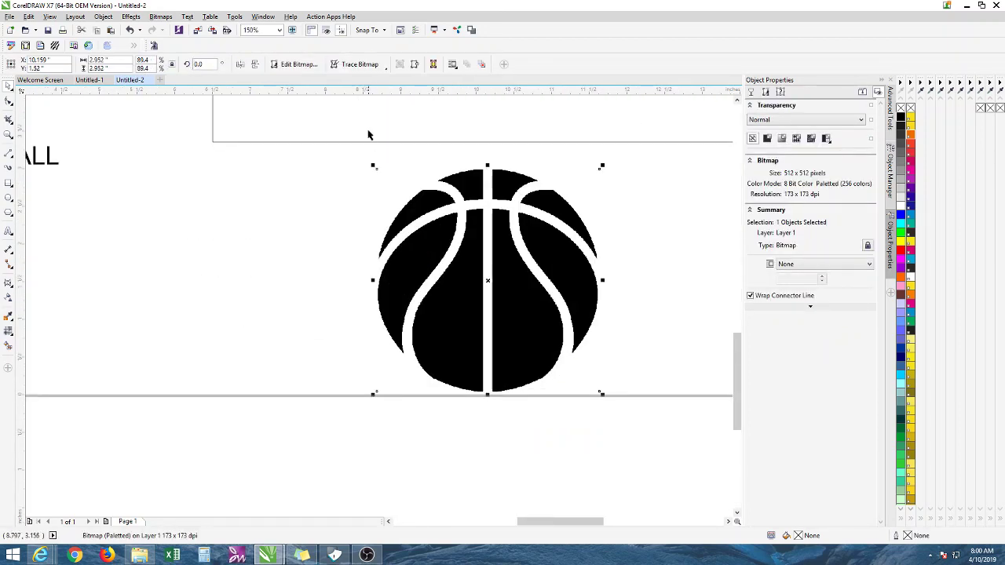
left_click(359, 64)
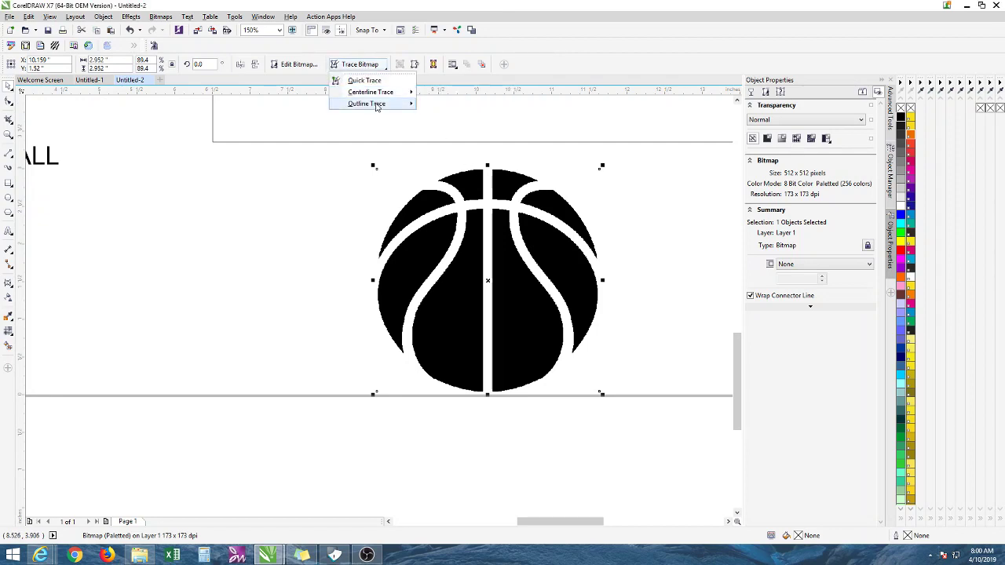
mouse_move(375, 104)
left_click(448, 151)
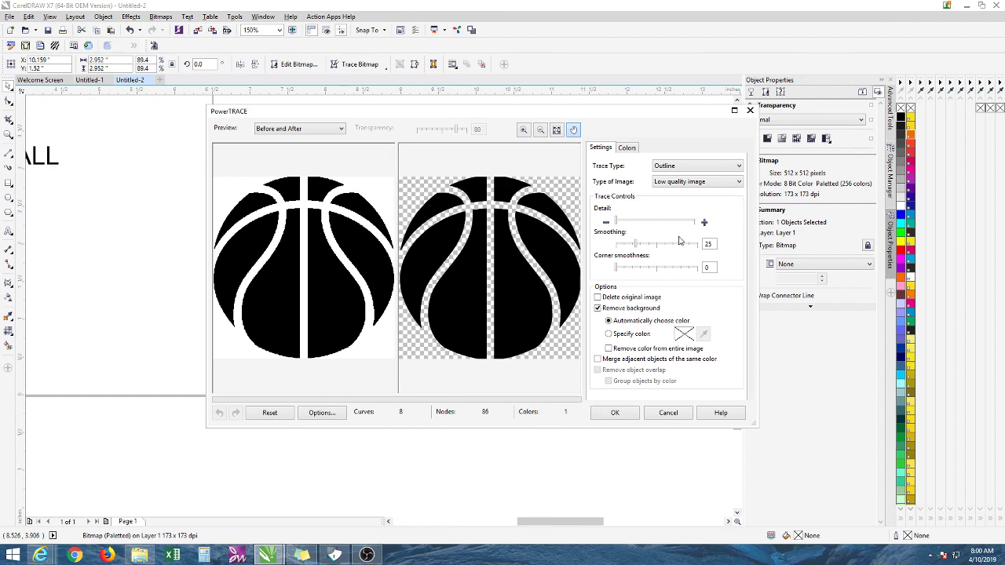
left_click(615, 413)
- Move the traced basketball slightly to the left and delete the original bitmap behind it
scroll(508, 259, "down", 2)
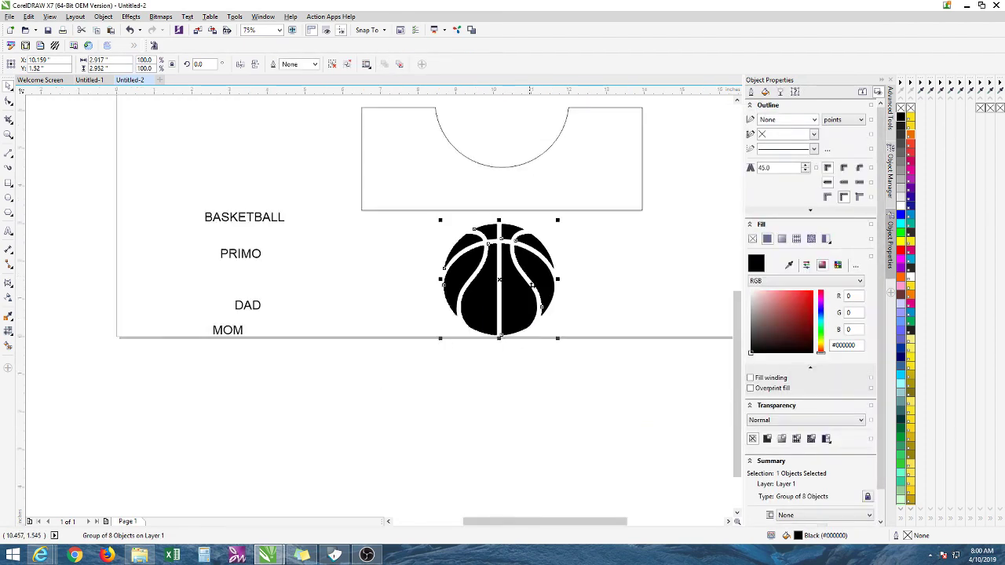
mouse_move(507, 281)
left_mouse_down()
mouse_move(356, 388)
mouse_move(503, 269)
mouse_move(514, 284)
left_mouse_up()
left_click(518, 282)
key("Delete")
- Ungroup the traced basketball into its separate segments
scroll(514, 284, "up", 2)
right_click(514, 282)
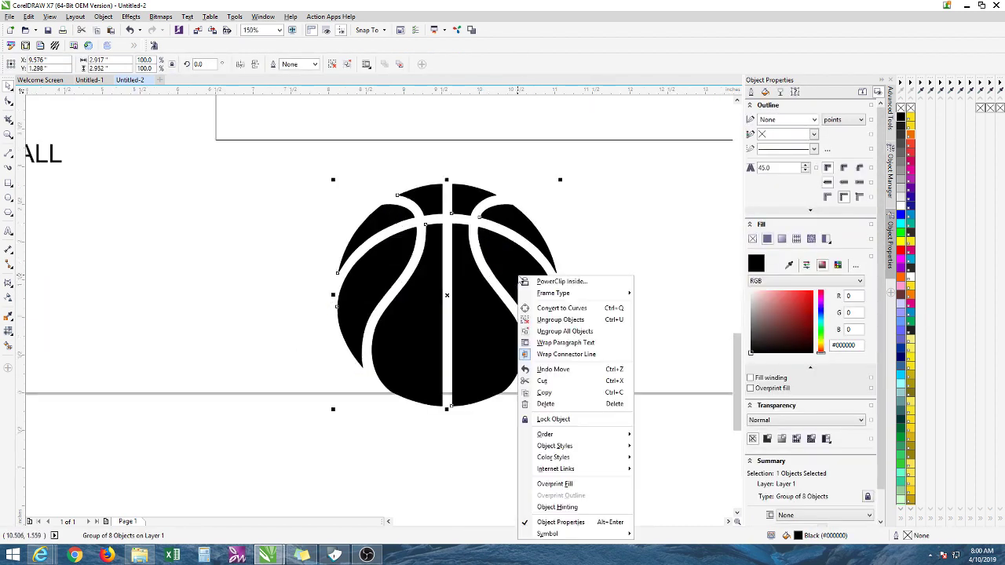
left_click(587, 318)
left_click(587, 315)
- Smooth the outer edge of the basketball's upper-left segment by deleting the node that forms the bump
scroll(384, 212, "up", 6)
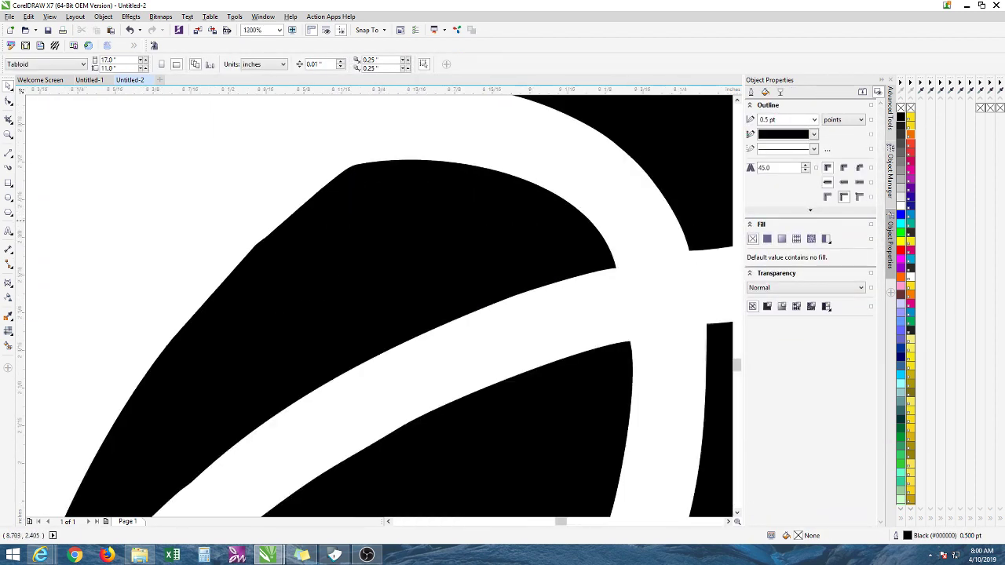
double_click(384, 212)
scroll(204, 249, "up", 2)
left_click_drag(198, 240, 262, 286)
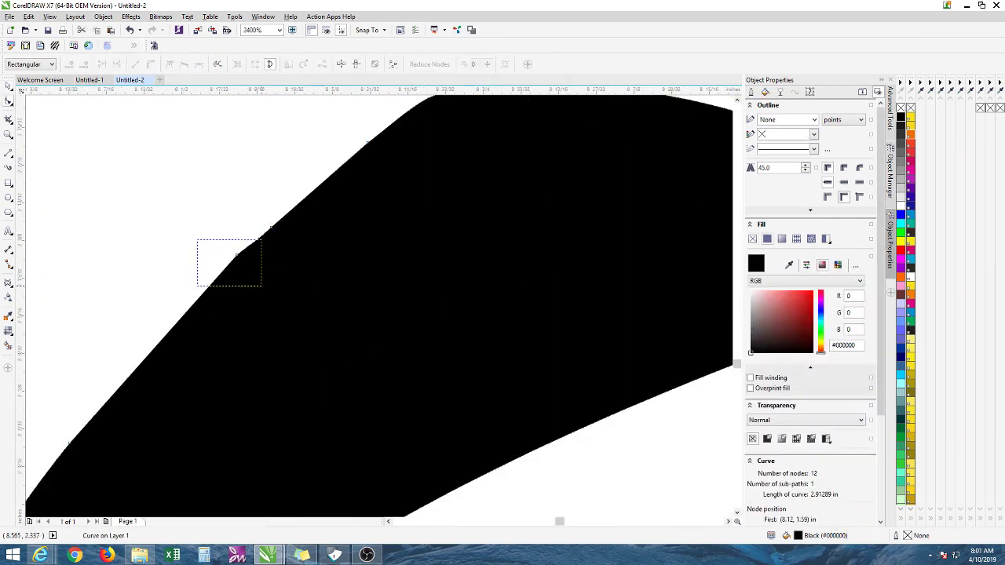
key("Delete")
scroll(494, 212, "down", 4)
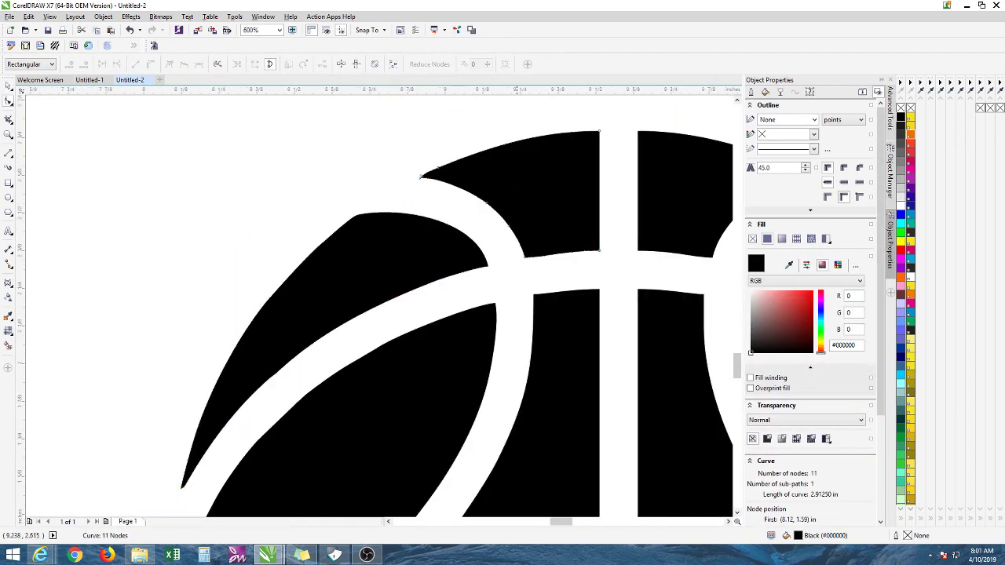
left_click(484, 241)
scroll(690, 204, "down", 2)
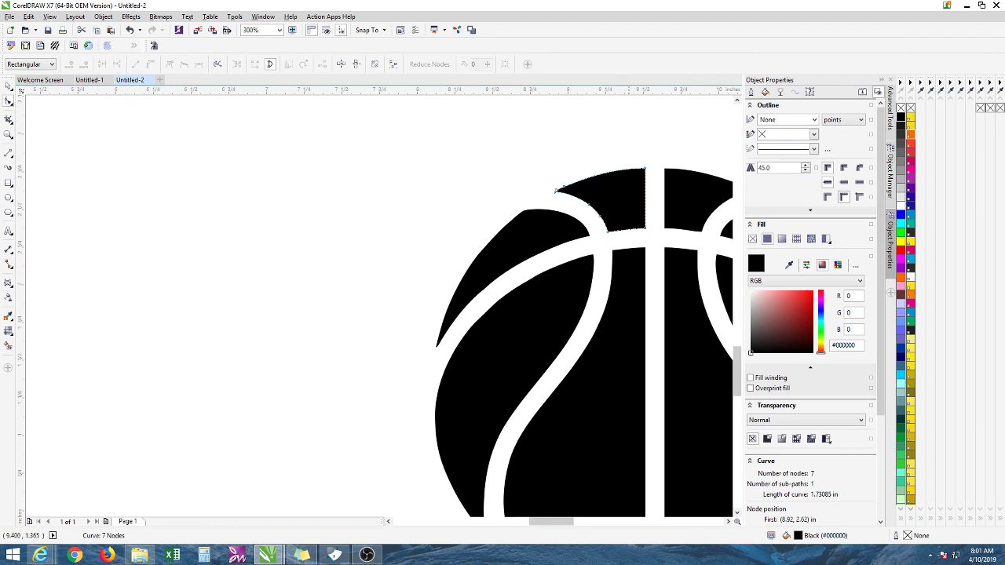
- Smooth the outer edge of the basketball's lower-right center segment by deleting the node that forms the bump near the page border
scroll(639, 437, "down", 2)
scroll(639, 434, "up", 1)
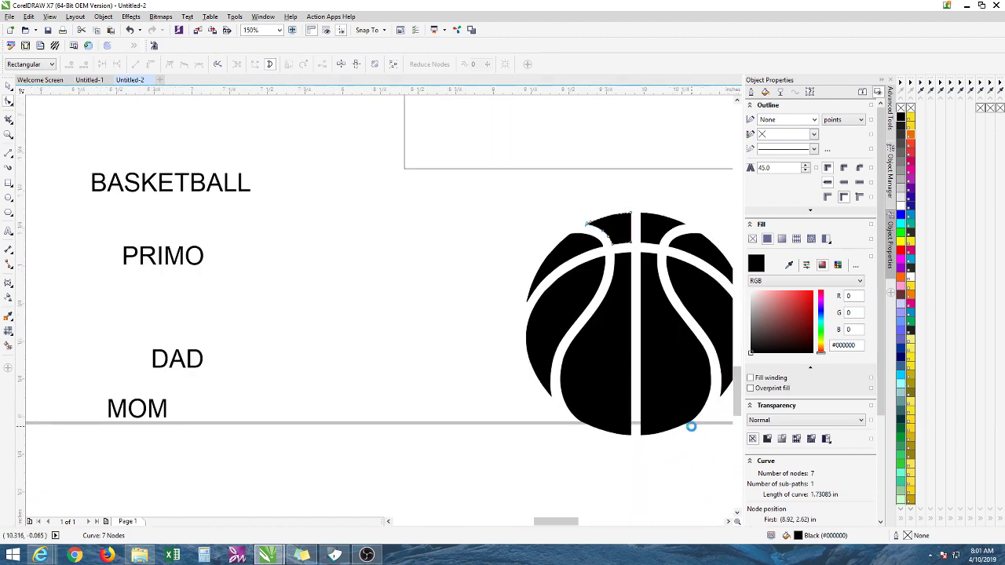
scroll(690, 426, "up", 3)
left_click(674, 389)
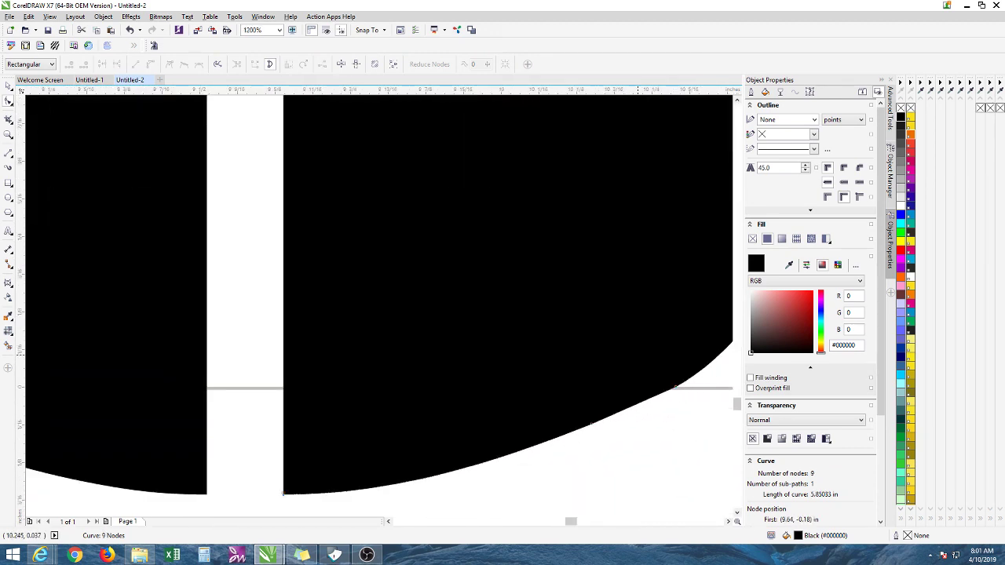
key("Delete")
scroll(339, 352, "right", 3)
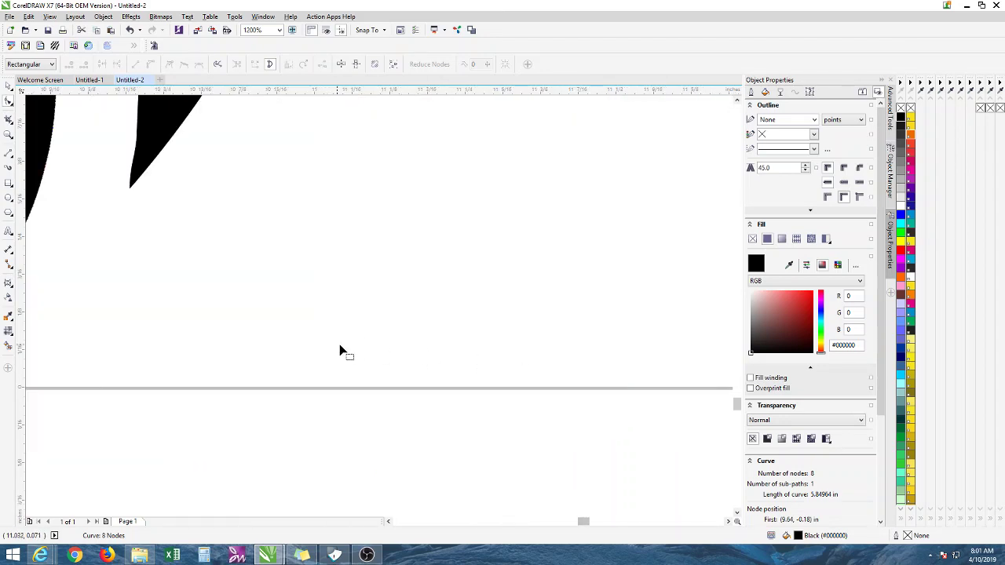
scroll(585, 471, "down", 1)
scroll(401, 365, "down", 1)
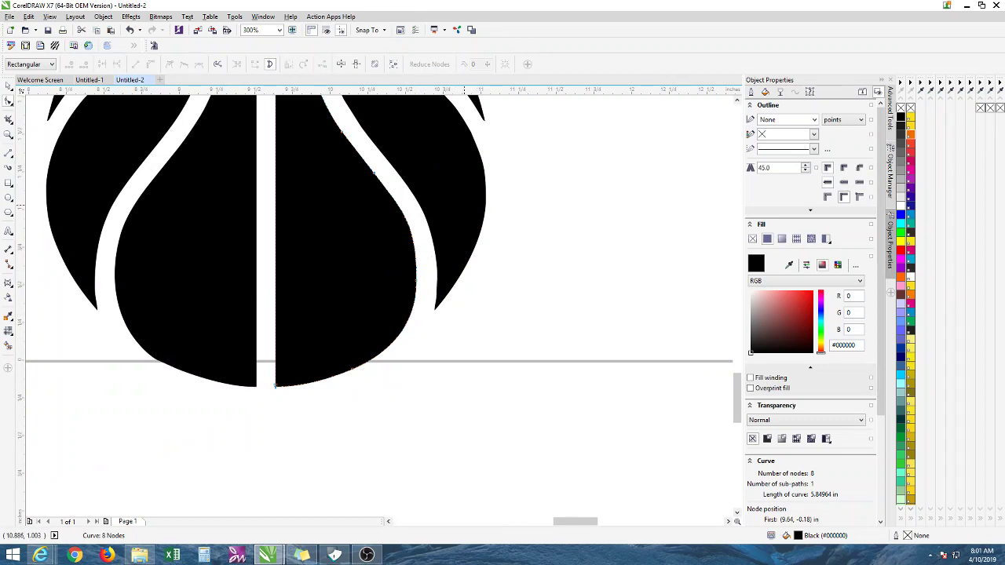
scroll(480, 204, "down", 1)
scroll(455, 144, "up", 2)
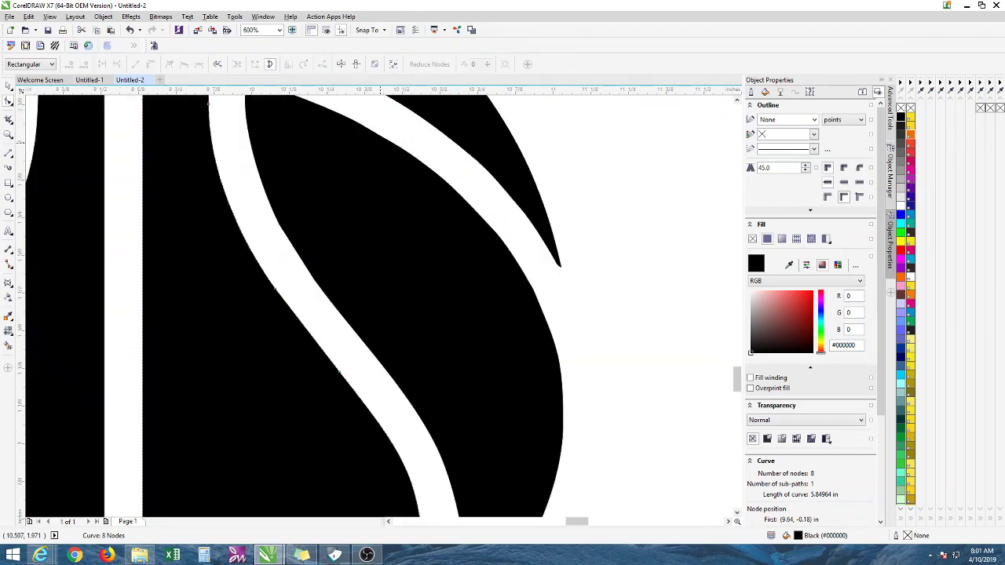
scroll(290, 255, "down", 1)
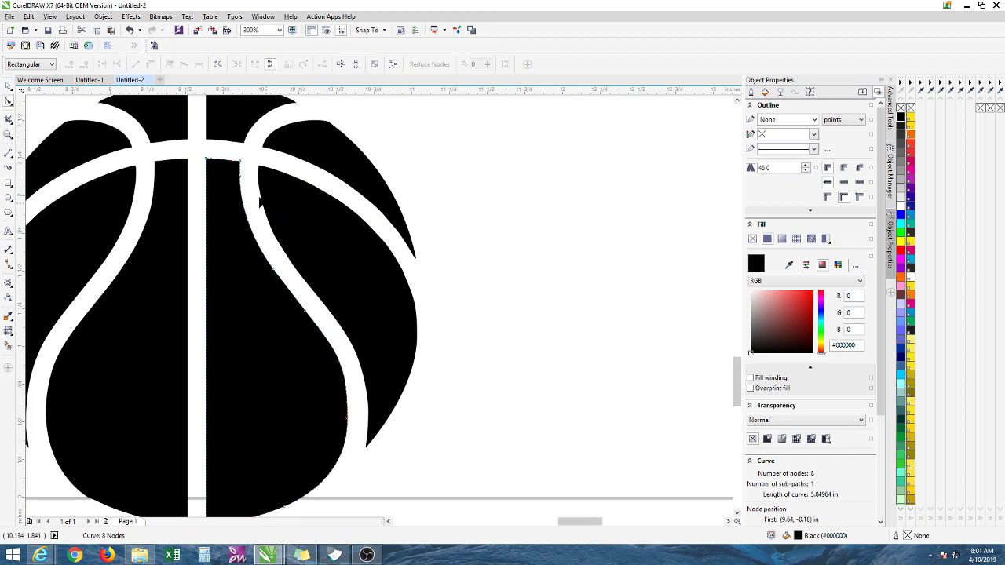
- Select all the basketball segments and group them into one object
left_click(9, 87)
scroll(450, 267, "down", 1)
scroll(476, 258, "down", 1)
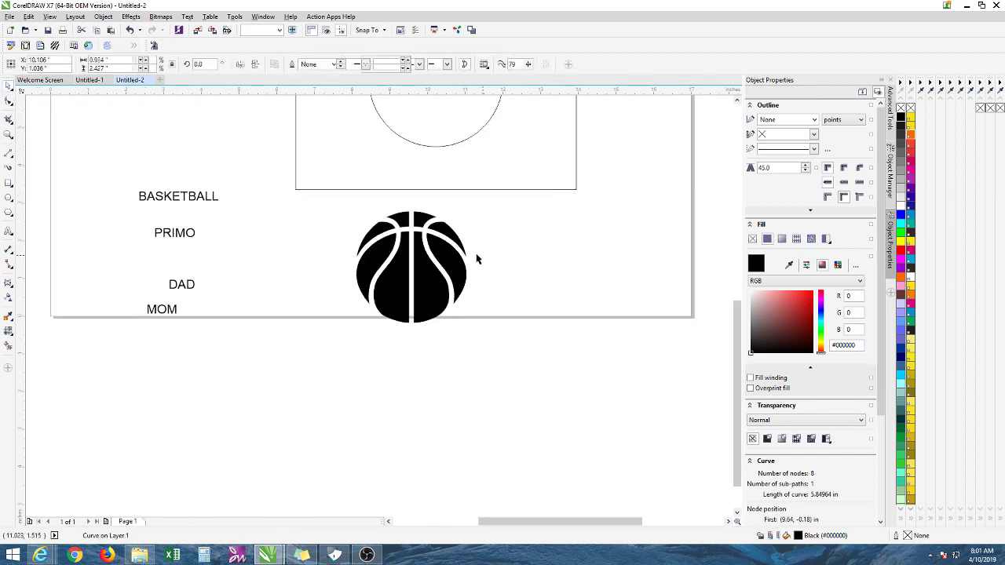
left_click_drag(318, 193, 517, 389)
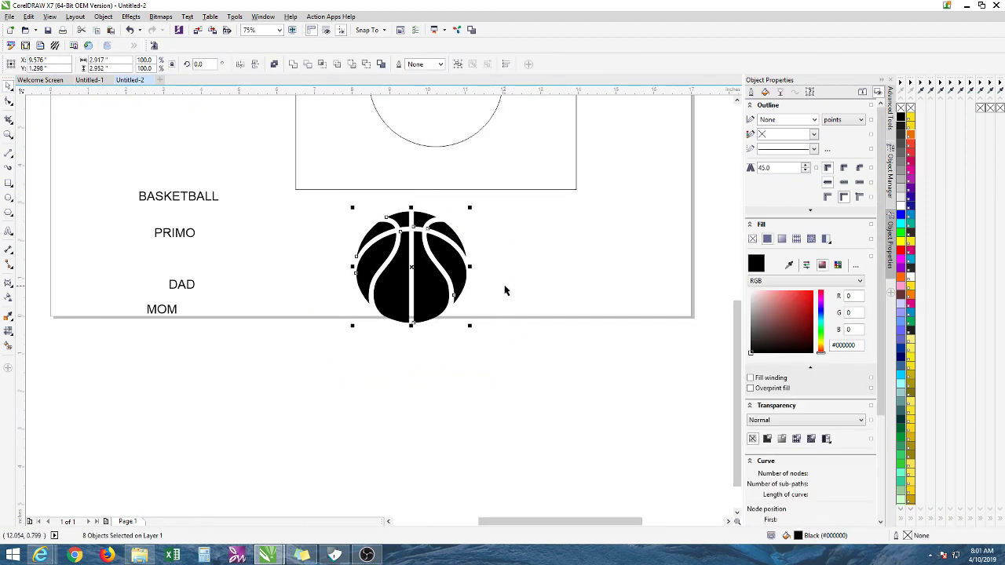
key("ctrl+g")
- Fit the grouped basketball inside the circle between the frames at 112% scale and fill it with PANTONE orange
scroll(479, 270, "down", 1)
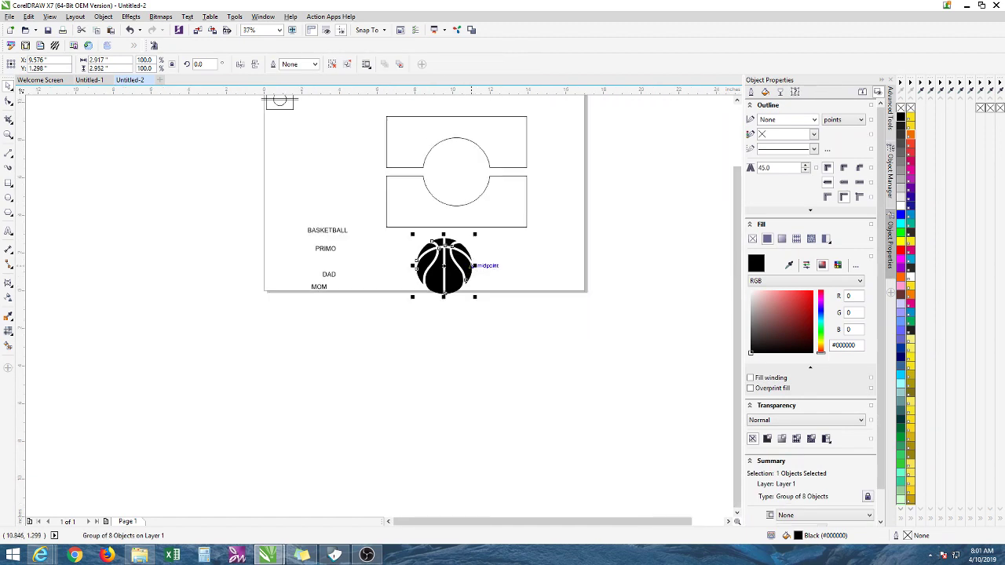
left_click_drag(470, 266, 484, 178)
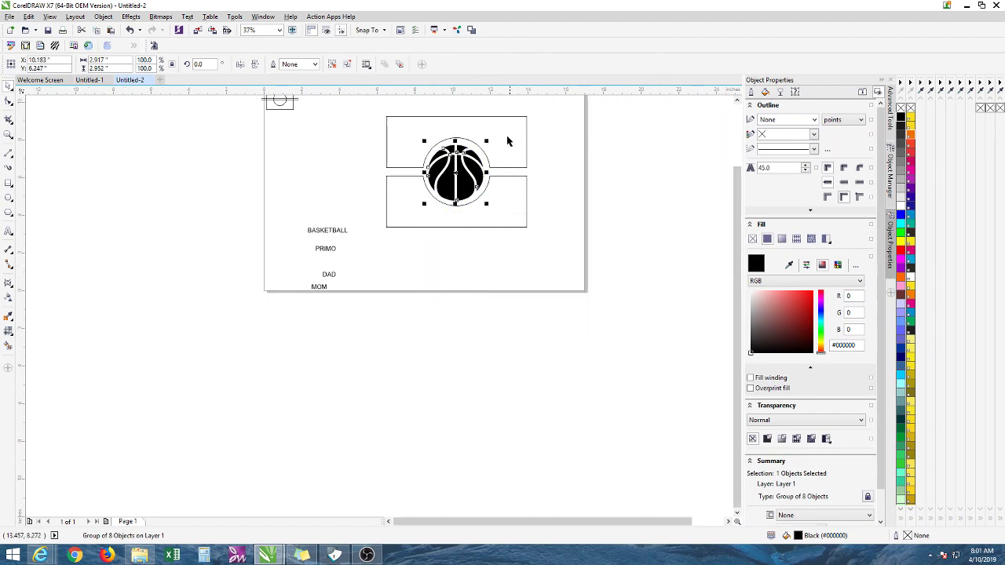
left_click_drag(487, 142, 494, 134)
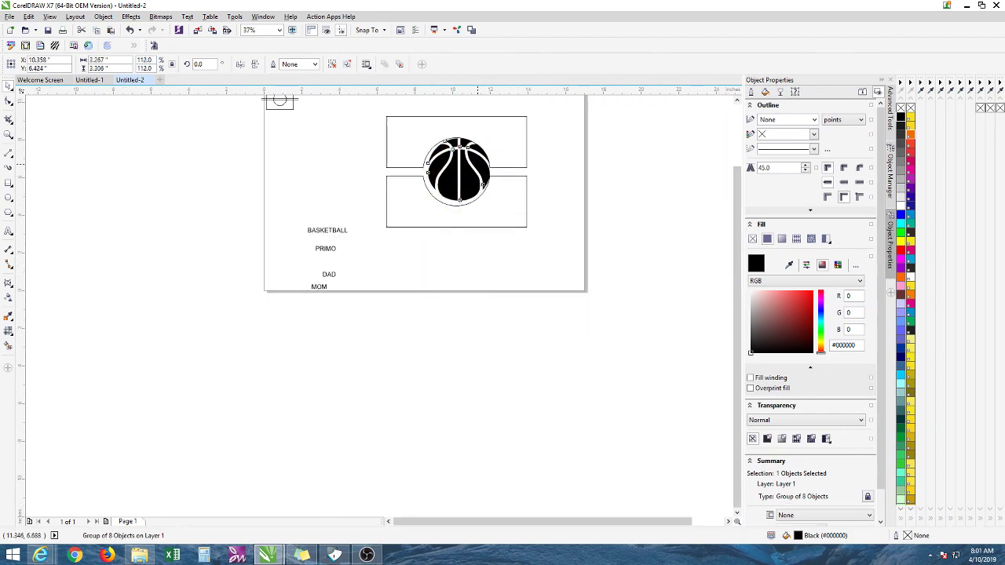
scroll(481, 160, "up", 2)
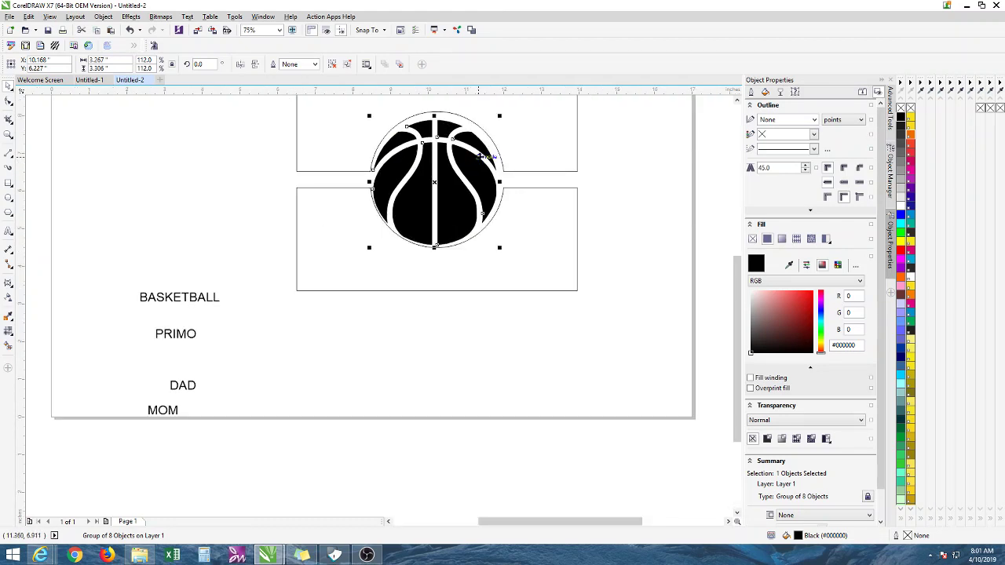
left_click_drag(481, 157, 514, 146)
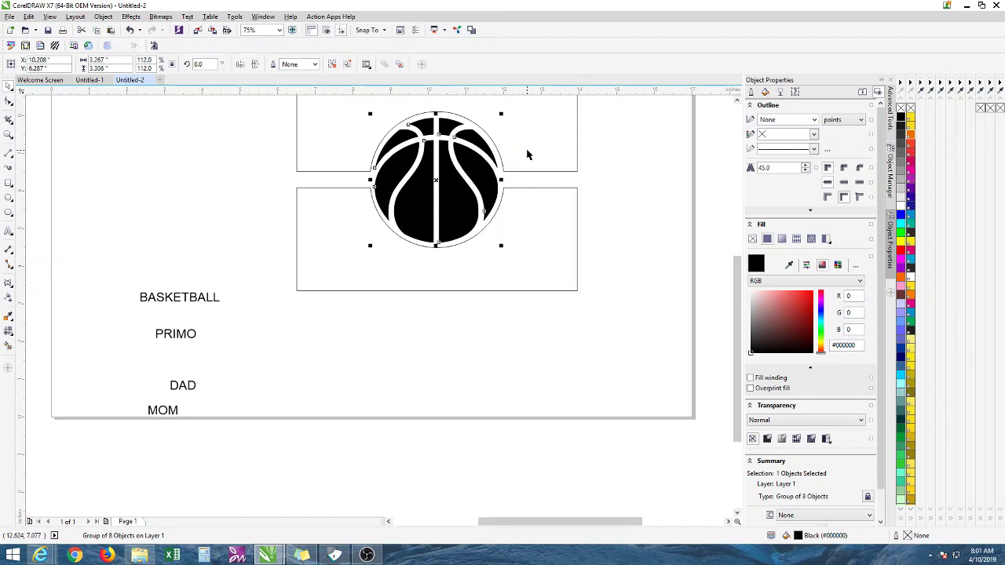
left_click(910, 136)
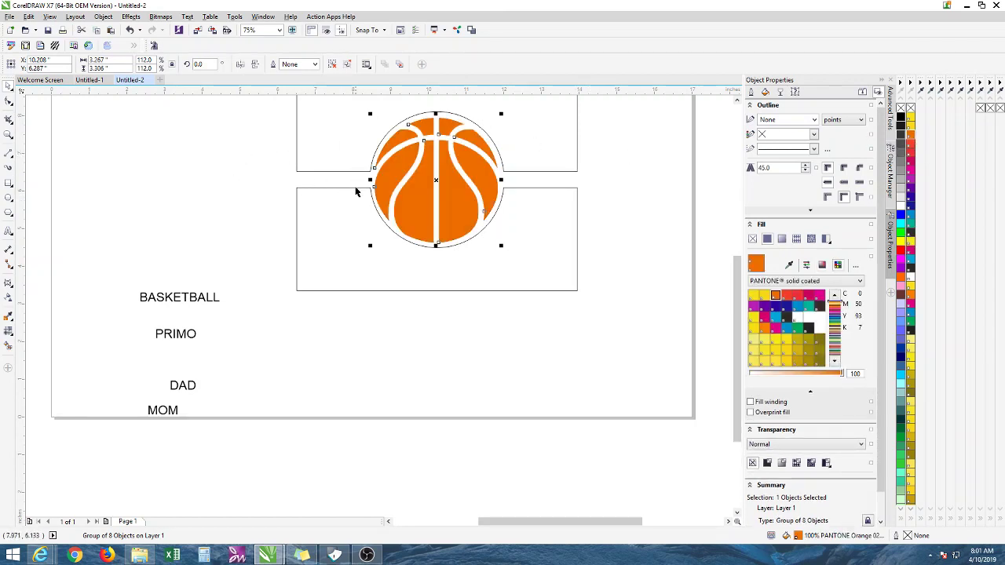
- Change the font of the BASKETBALL, PRIMO, DAD and MOM texts to Impact
scroll(356, 190, "down", 1)
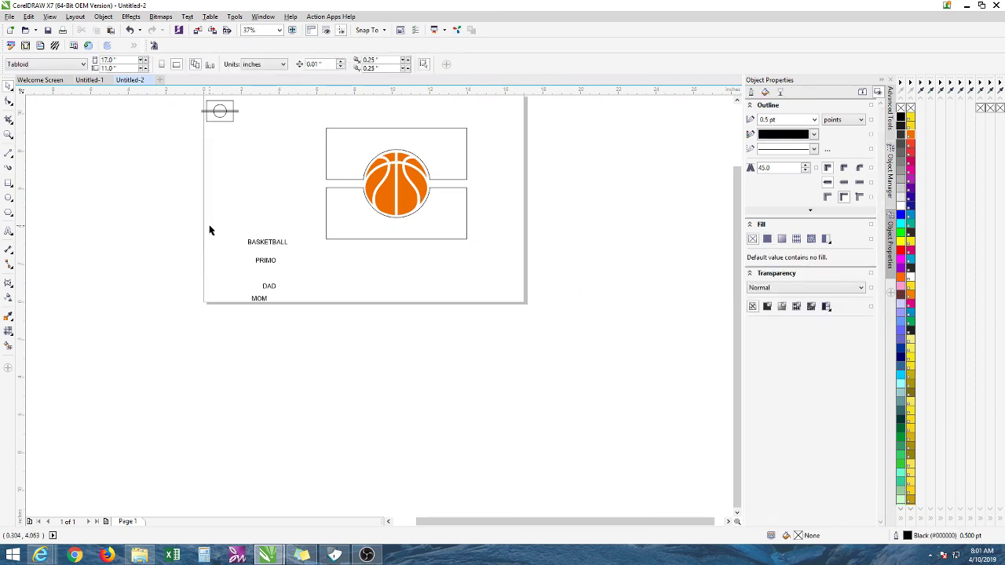
left_click_drag(209, 227, 339, 356)
left_click(318, 65)
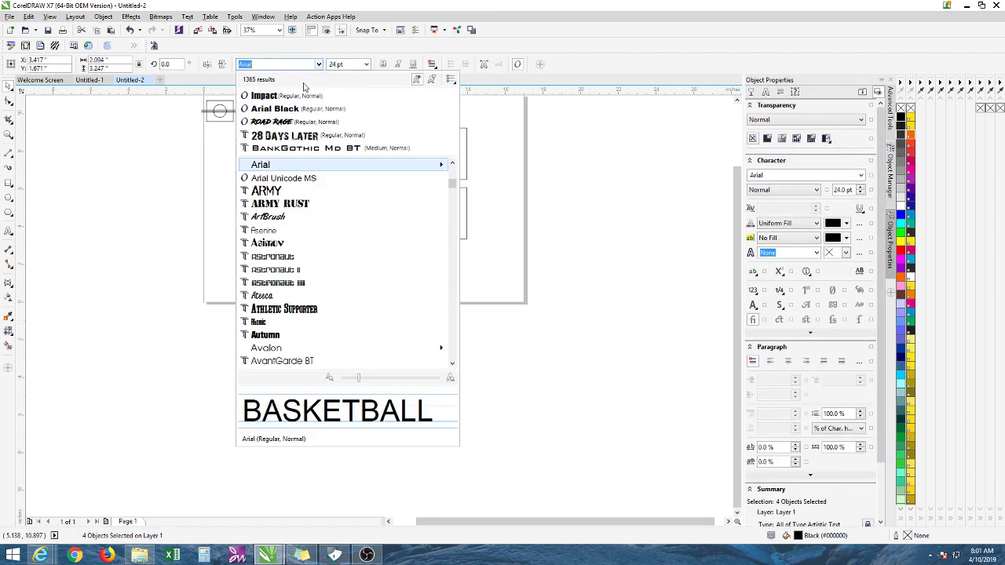
left_click(281, 96)
left_click(150, 161)
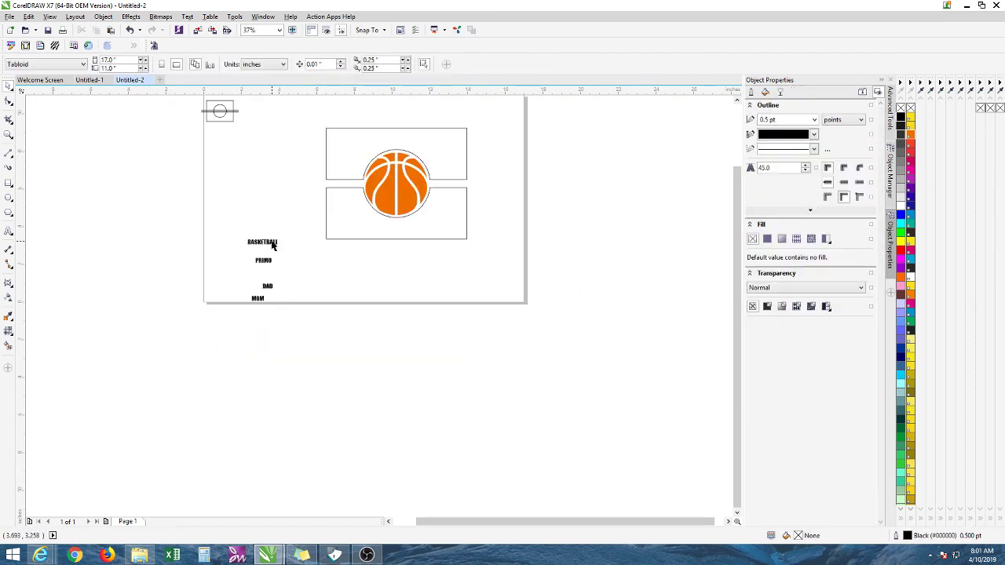
- Place the BASKETBALL text over the upper frame's top edge and enlarge it to about 107.43 pt, roughly matching the frame's width
left_click_drag(275, 243, 464, 156)
left_click(459, 133)
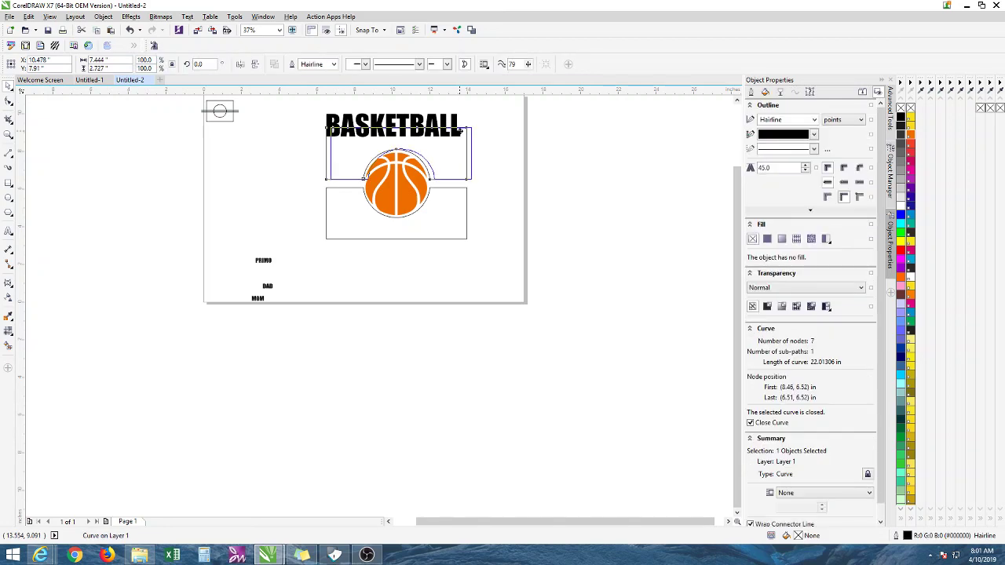
left_click_drag(397, 125, 406, 124)
left_click(384, 119)
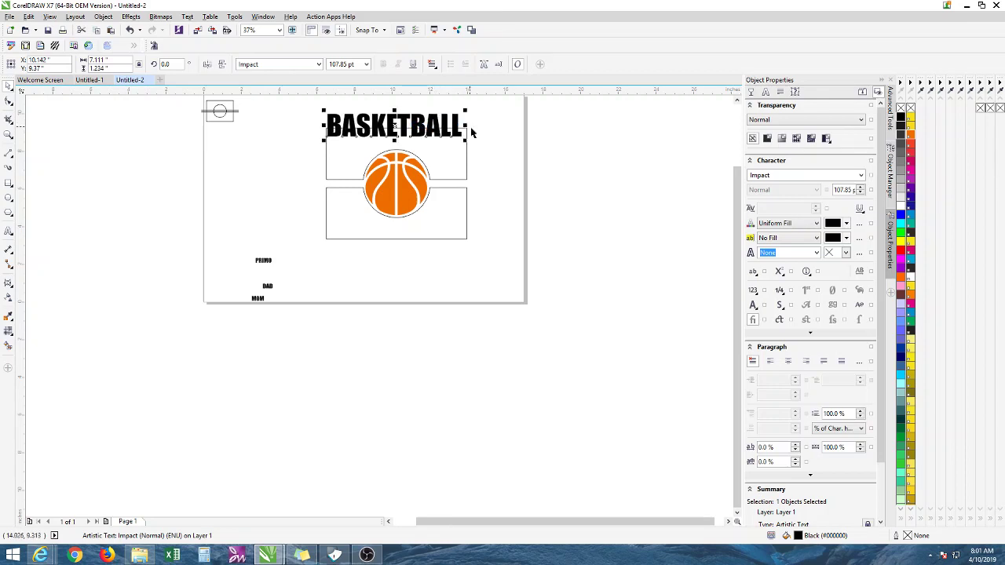
left_click_drag(466, 139, 467, 138)
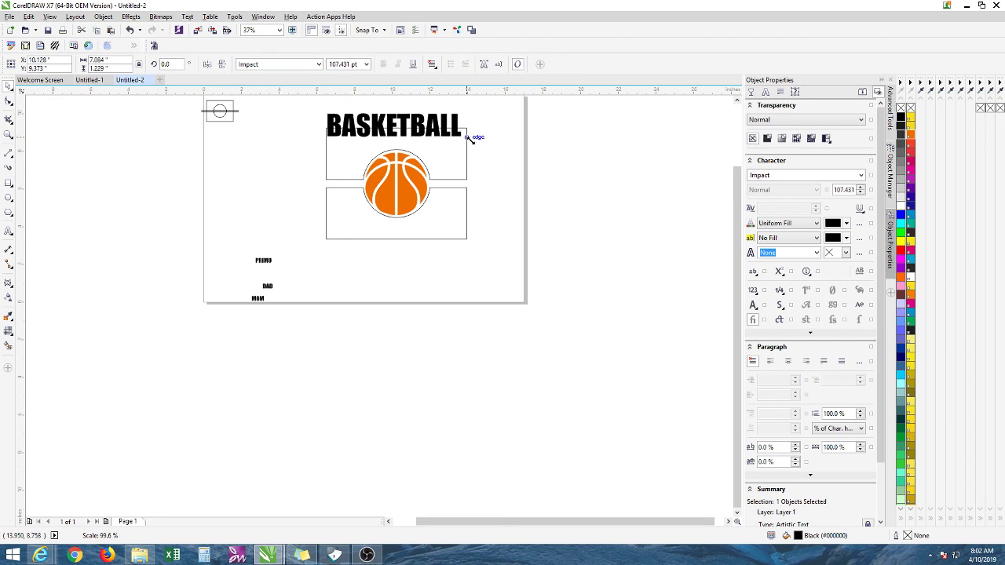
left_click(474, 129)
left_click(457, 120)
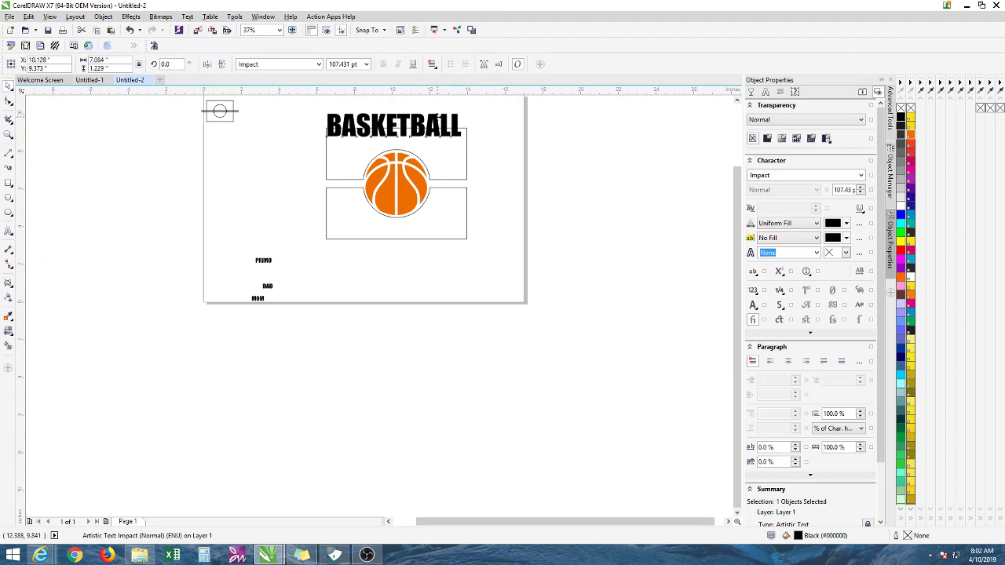
- Move the BASKETBALL text clear above the upper frame and open the Envelope effect settings
left_click_drag(437, 117, 275, 131)
left_click(354, 144)
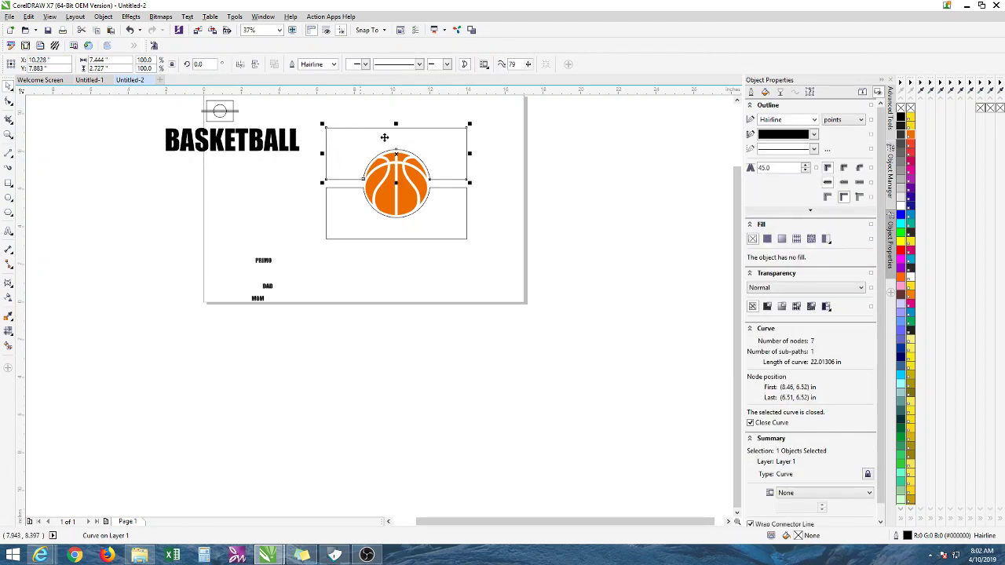
left_click(291, 149)
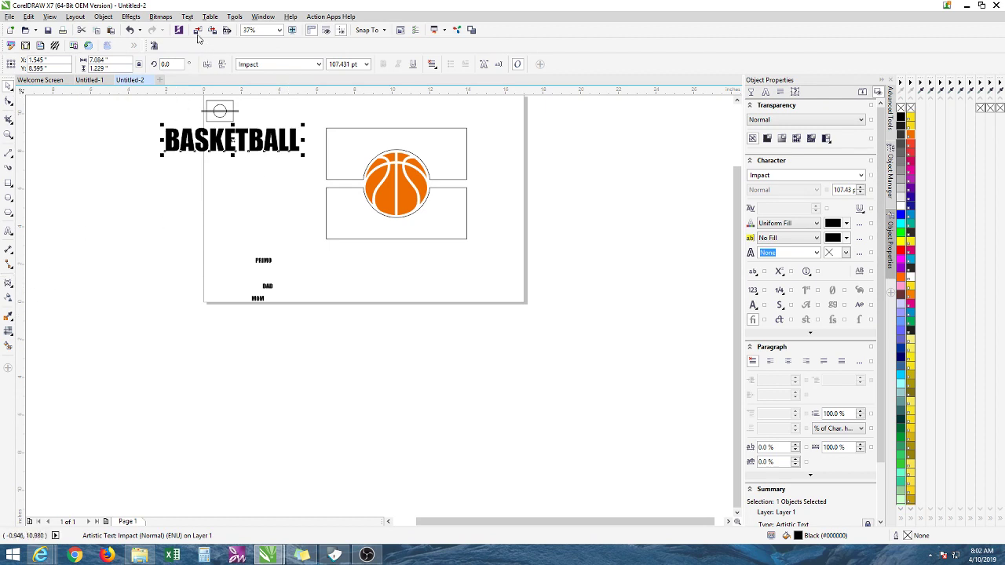
left_click(130, 16)
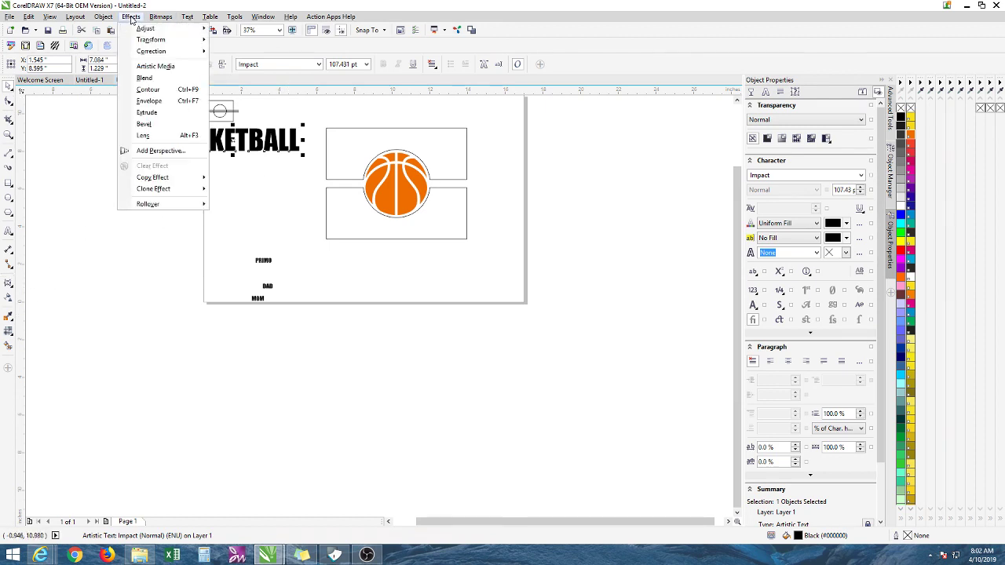
left_click(149, 101)
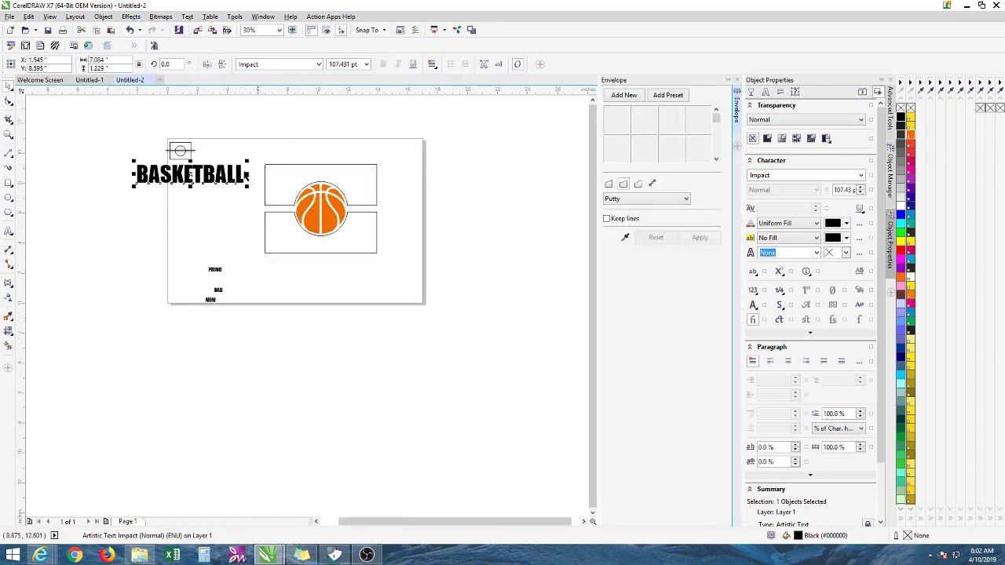
left_click_drag(232, 176, 372, 144)
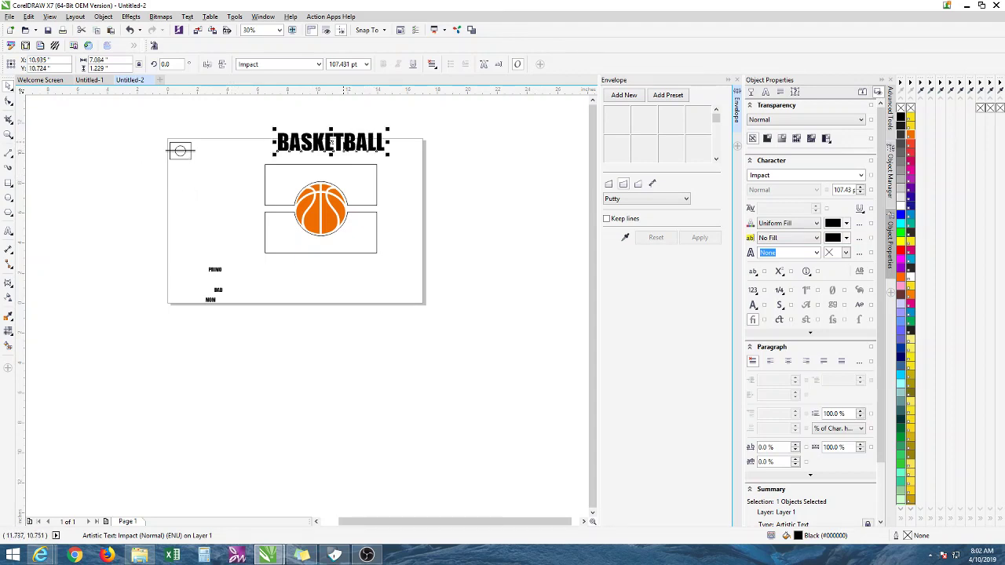
scroll(343, 142, "up", 2)
left_click_drag(343, 143, 326, 160)
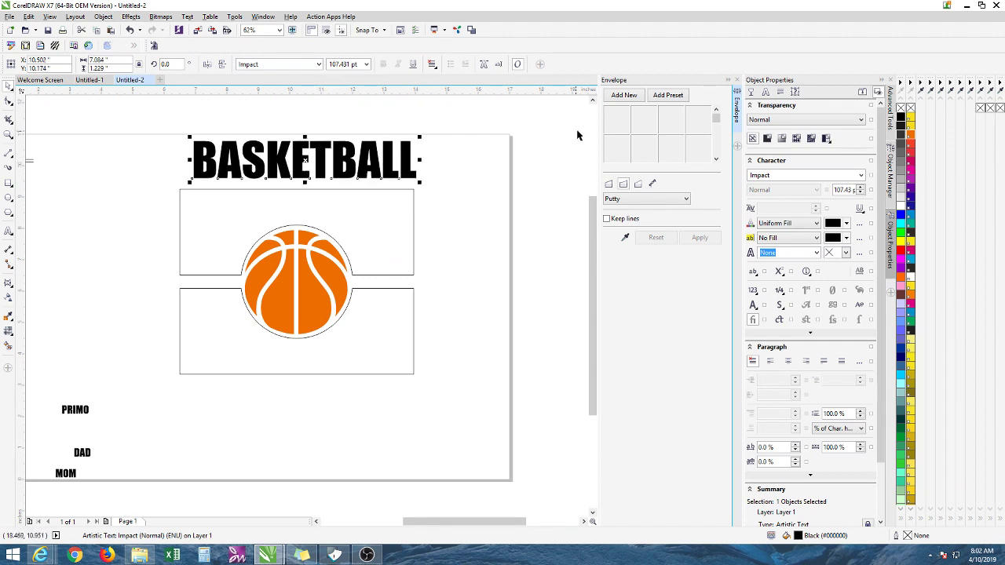
- Apply an envelope taken from the upper frame's shape to the BASKETBALL text and position the warped text inside that frame
left_click(620, 96)
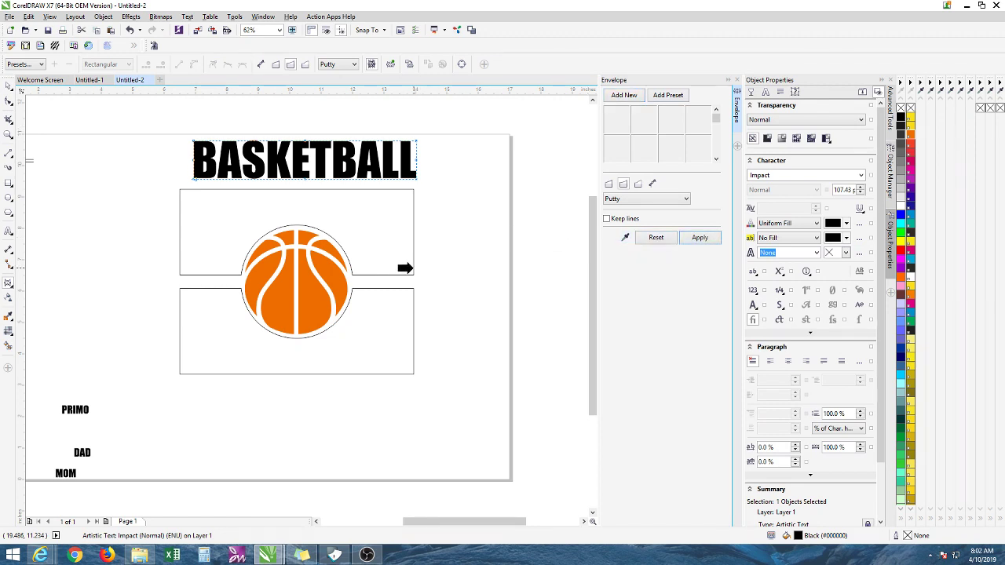
left_click_drag(241, 118, 231, 179)
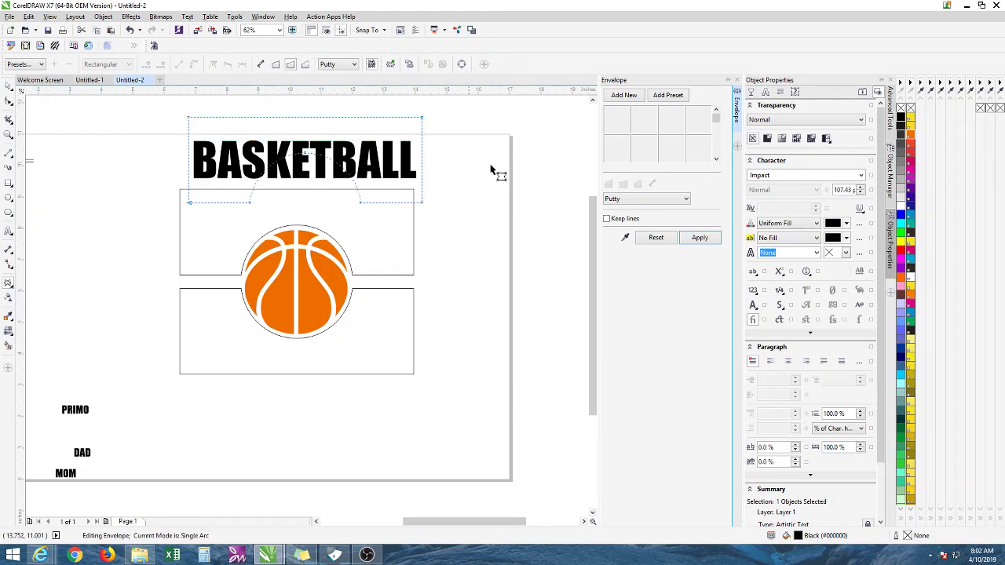
left_click(700, 238)
left_click(9, 86)
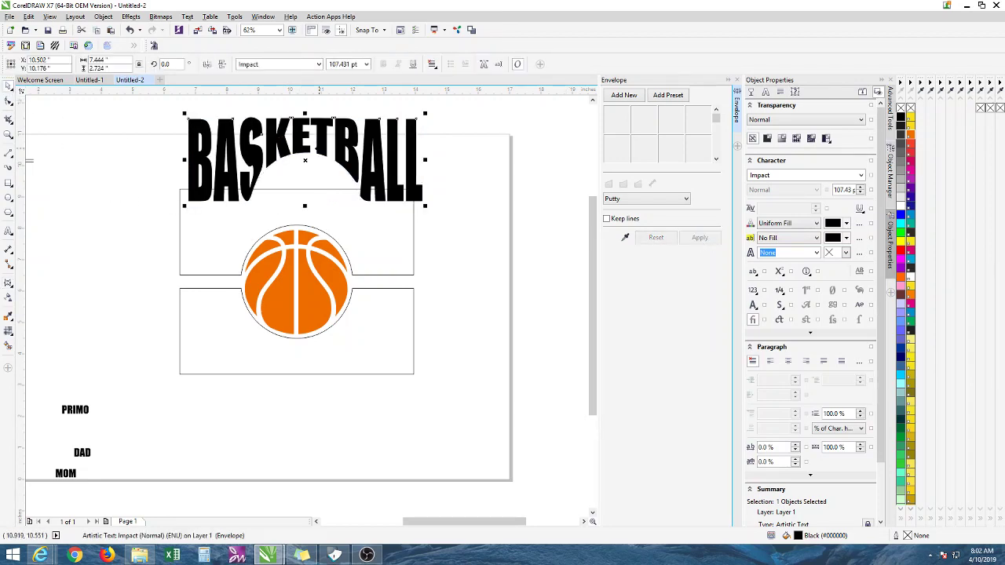
left_click_drag(327, 142, 317, 213)
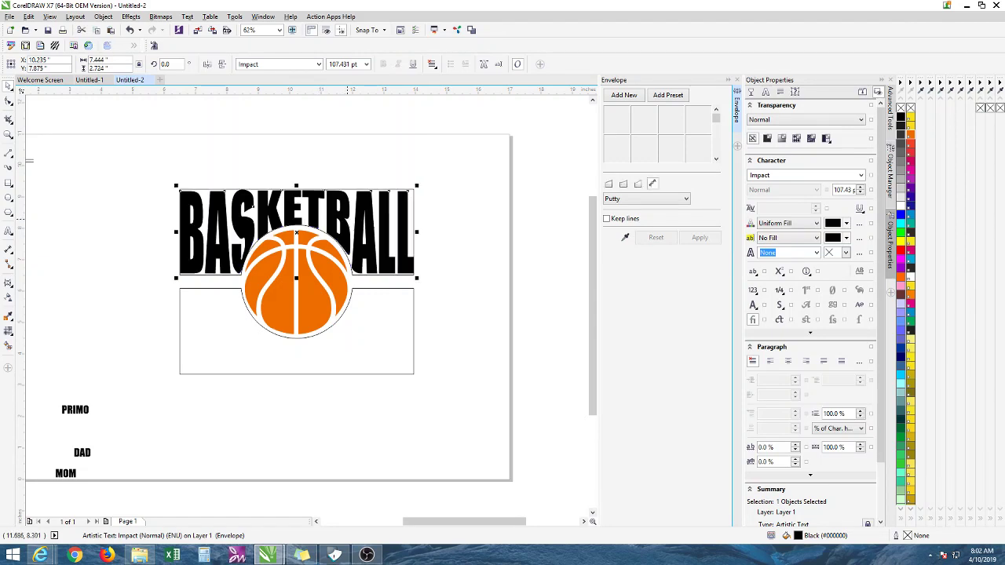
- Enlarge the PRIMO text to about 175.69 pt, nearly the lower frame's width, and center it over the frame's bottom edge
left_click_drag(81, 410, 408, 366)
left_click(128, 30)
left_click(167, 350)
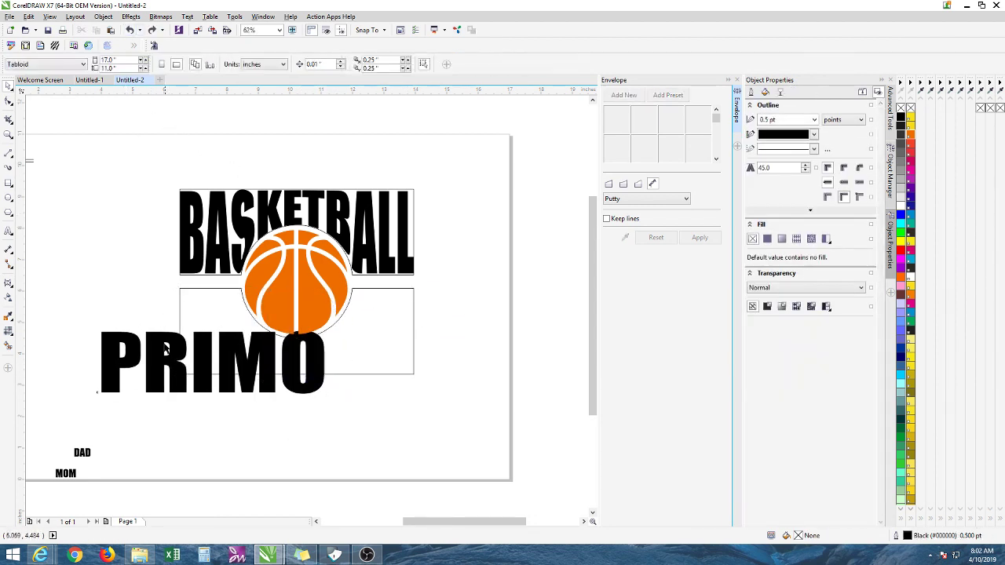
left_click_drag(166, 350, 255, 353)
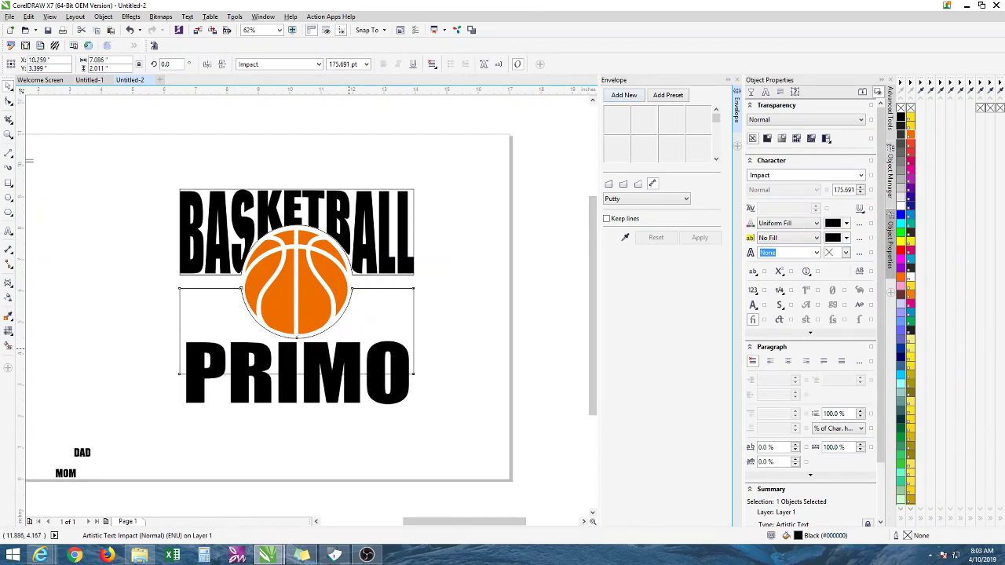
- Move the enlarged PRIMO text straight down until it sits clear below the lower frame
left_click(623, 95)
left_click(130, 31)
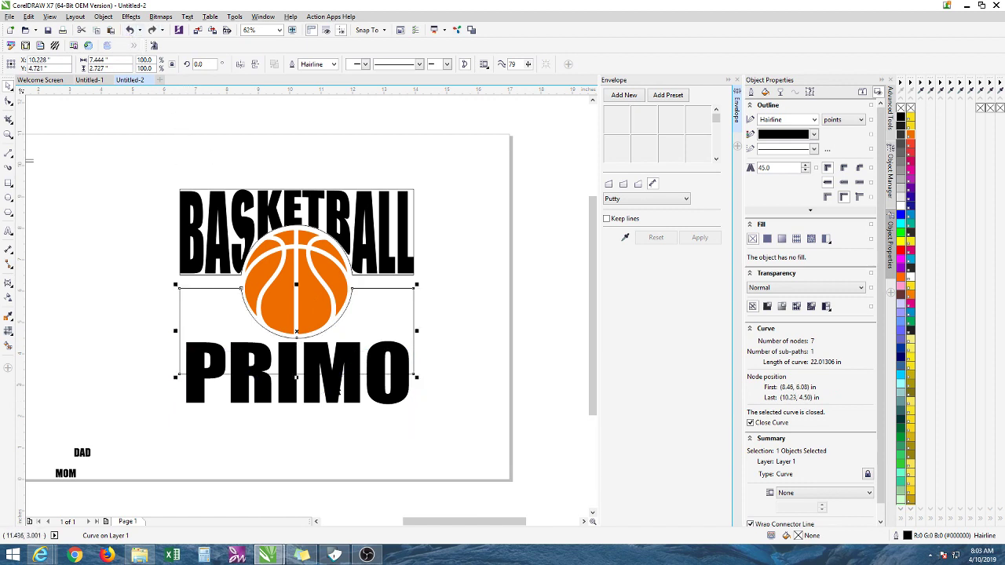
left_click_drag(347, 402, 347, 452)
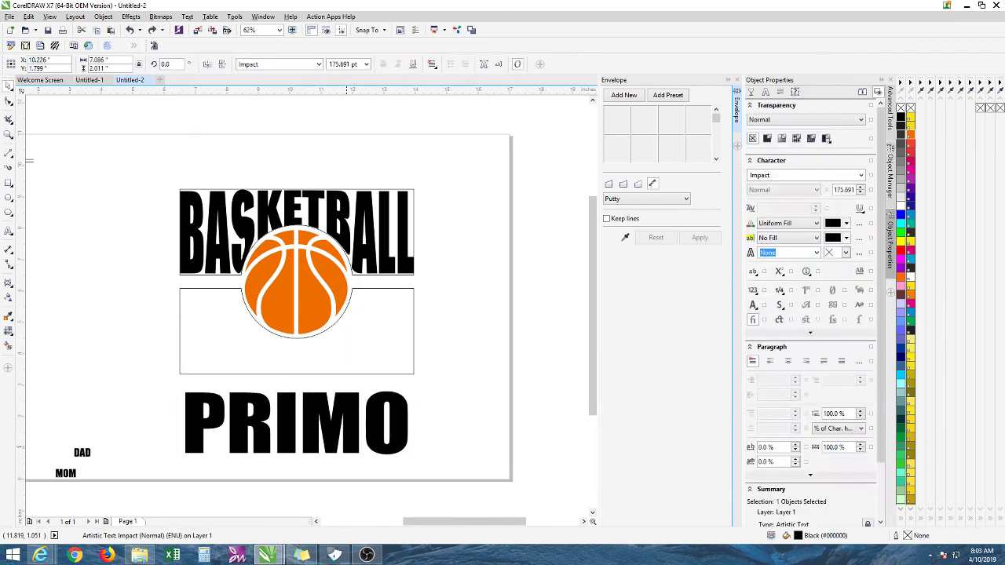
- Apply an envelope taken from the lower frame's shape to the PRIMO text and position the warped text inside that frame
left_click(616, 97)
left_click(625, 238)
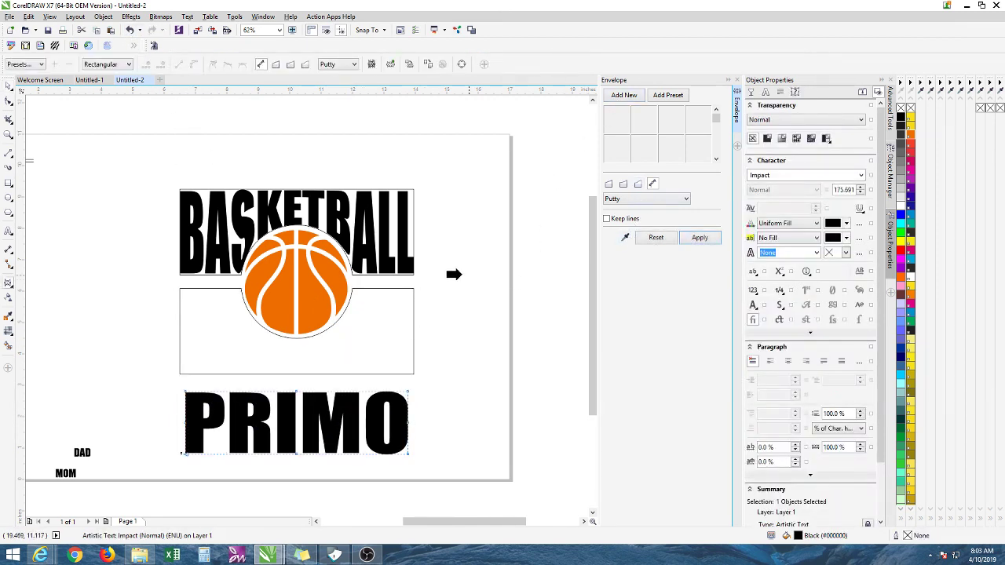
left_click(403, 289)
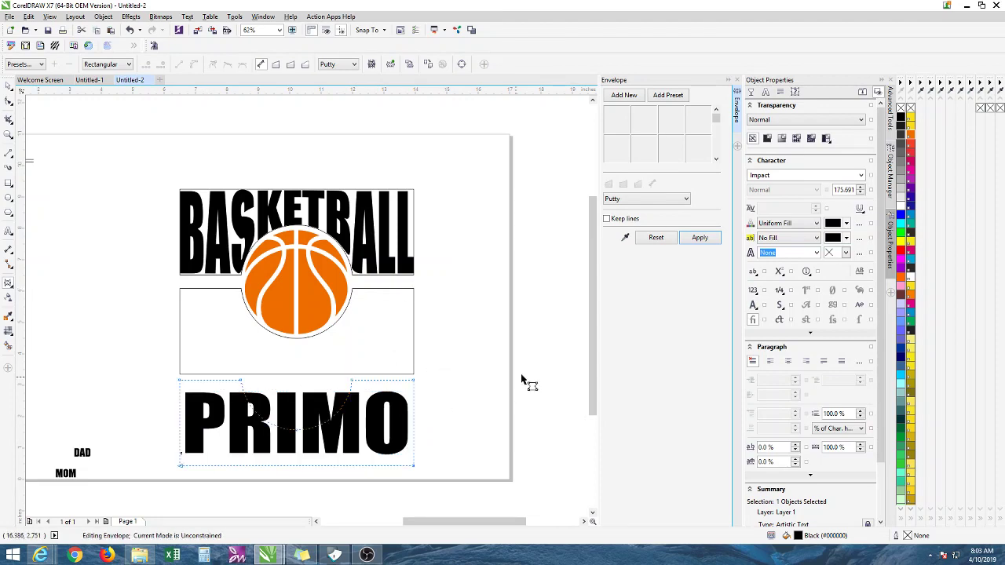
left_click(699, 238)
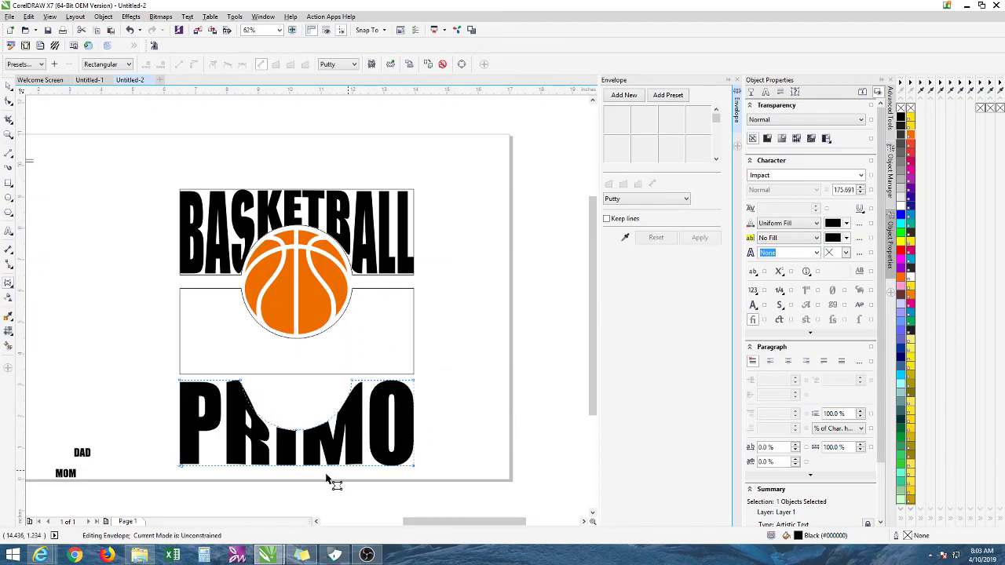
left_click(8, 86)
left_click_drag(290, 428, 290, 348)
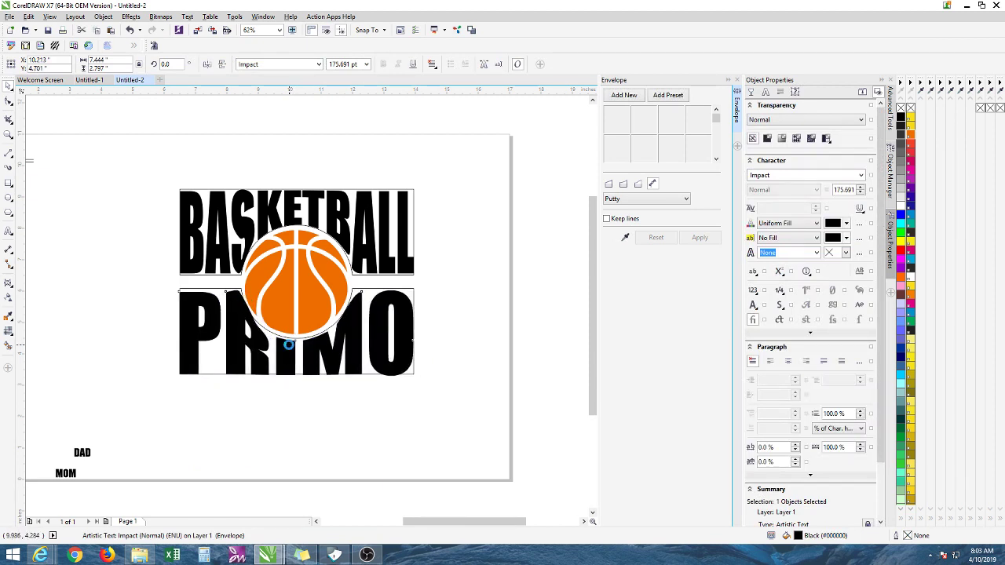
left_click(281, 235)
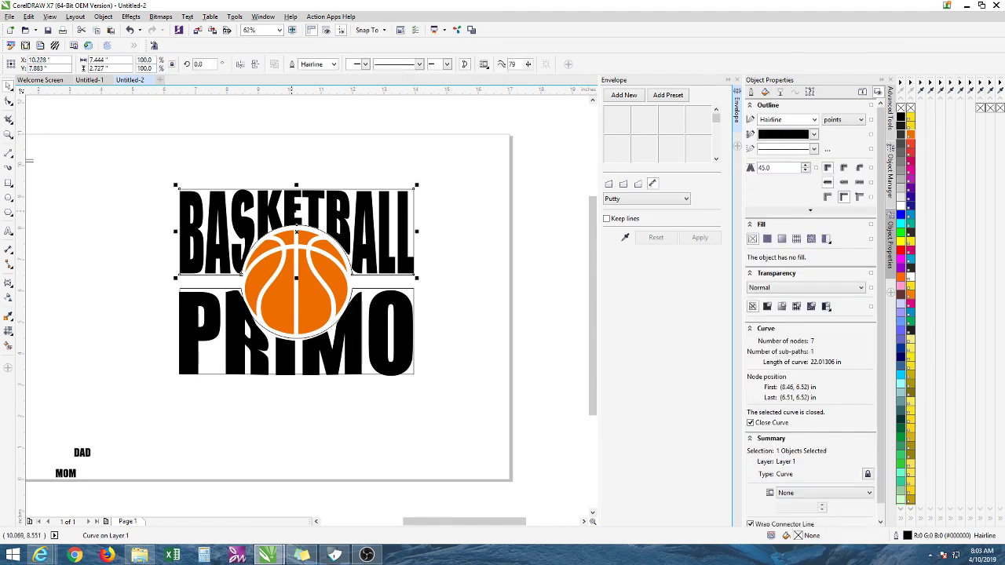
left_click(304, 288, "shift")
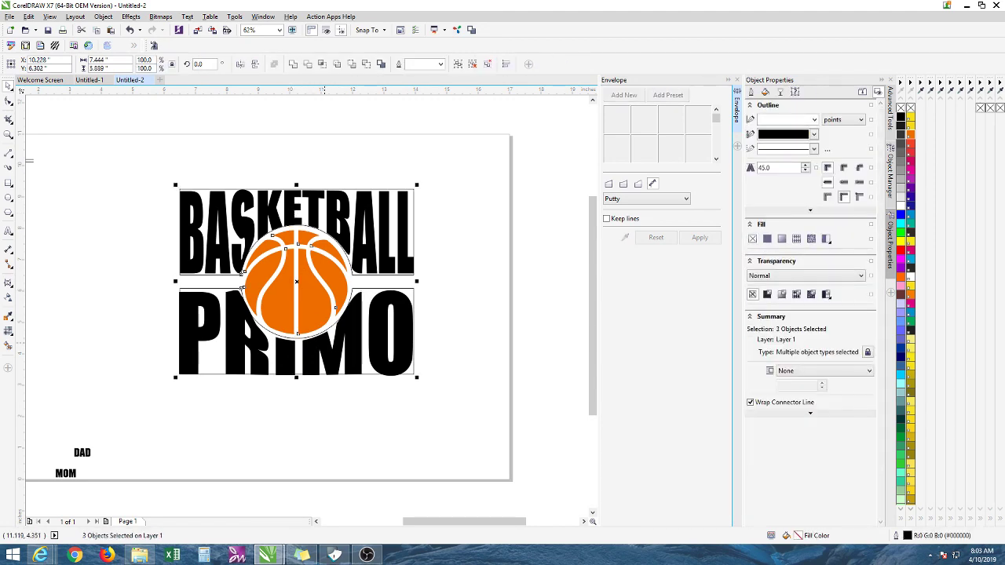
scroll(340, 295, "down", 2)
left_click_drag(317, 291, 460, 289)
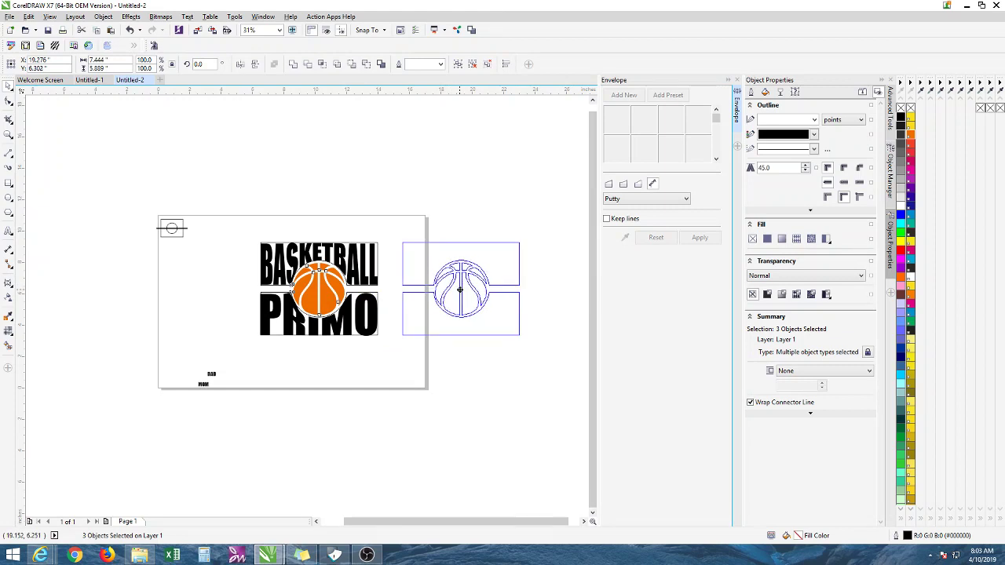
left_click_drag(460, 289, 460, 289)
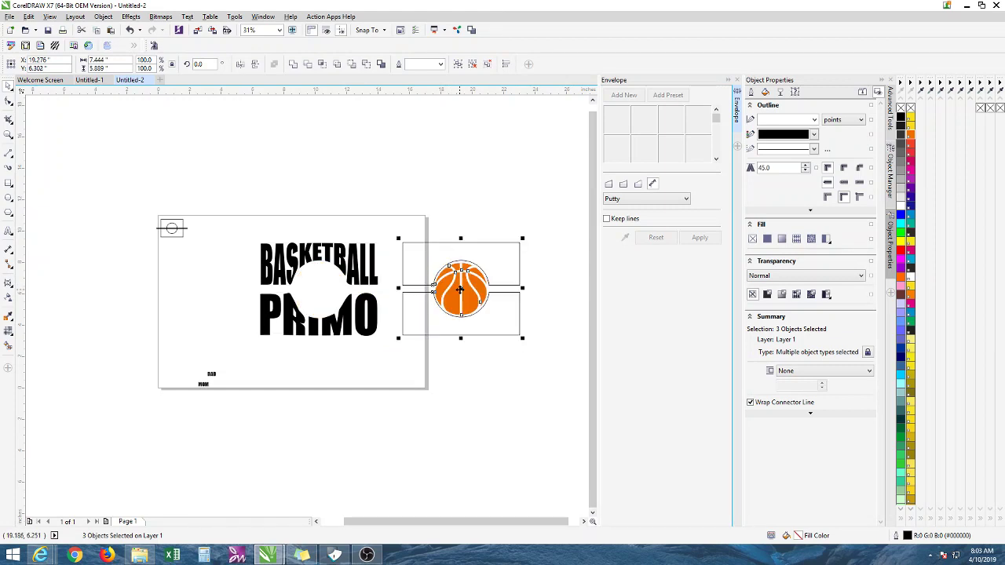
left_click(130, 30)
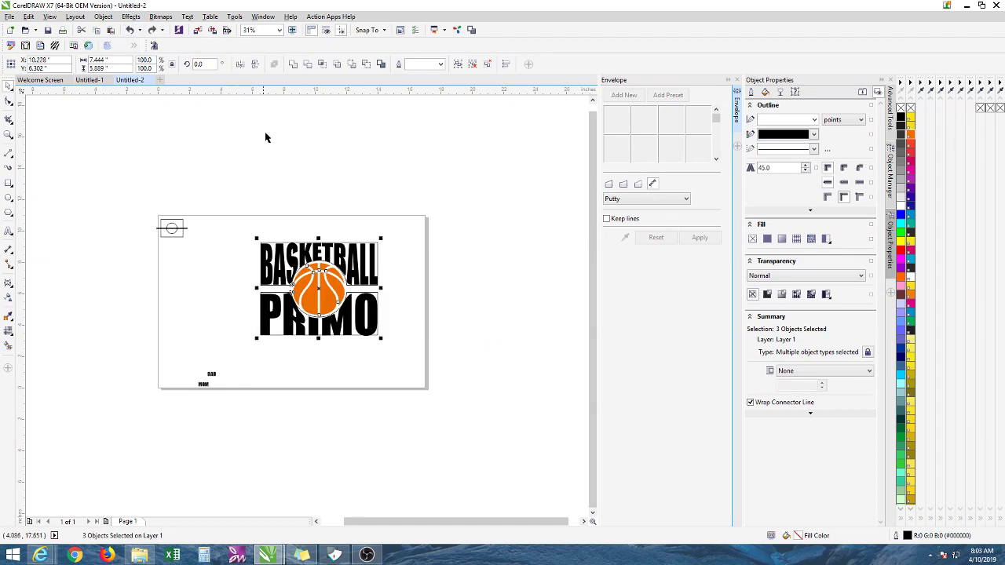
key("Escape")
- Send the upper frame and the lower frame to the back of the page, behind the warped text
left_click(377, 250)
right_click(377, 248)
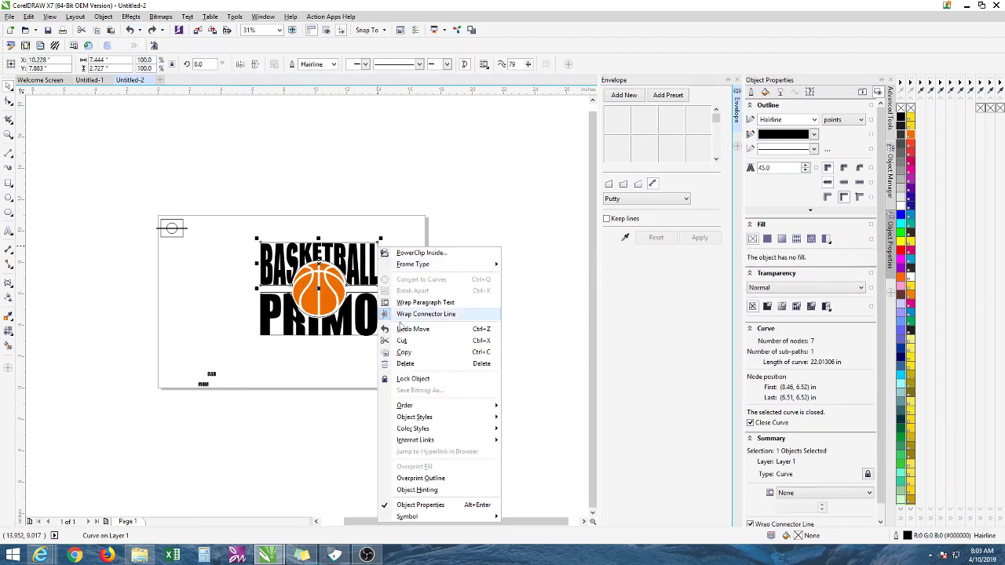
mouse_move(463, 406)
left_click(542, 418)
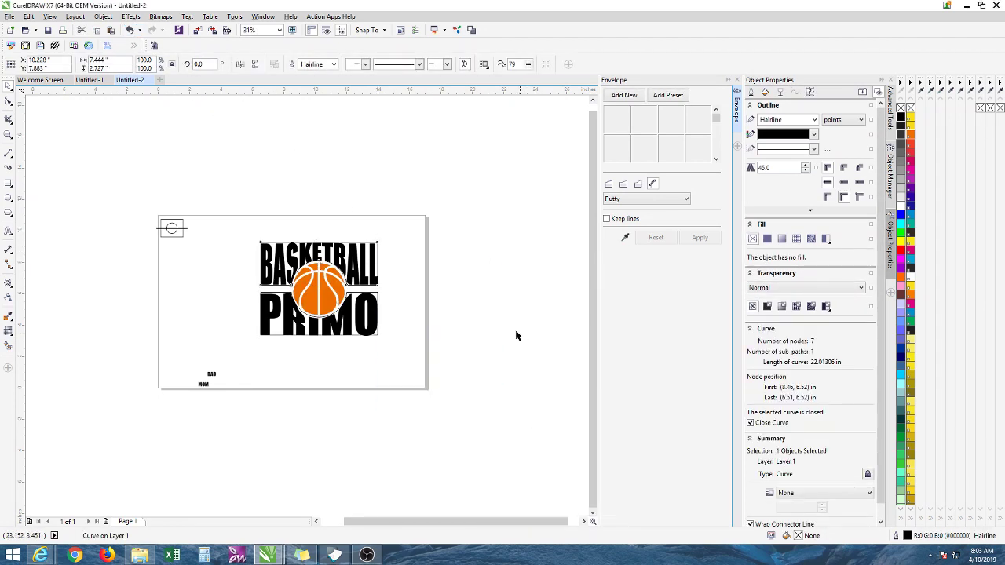
key("Escape")
left_click(377, 296)
right_click(377, 297)
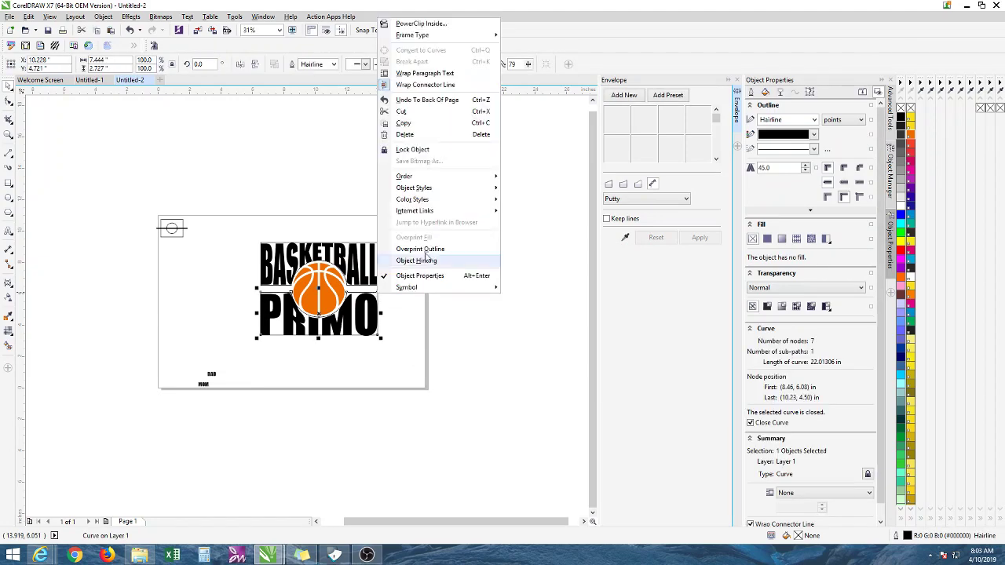
mouse_move(412, 177)
left_click(567, 189)
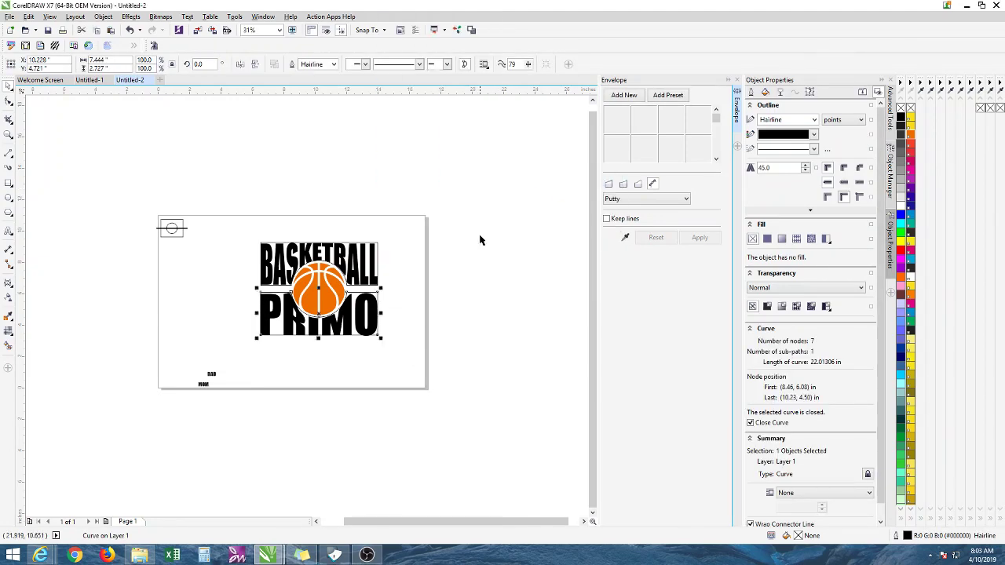
key("Escape")
- Move the BASKETBALL text, the ball and the PRIMO text together off the page to the right, leaving the frames in place
left_click(323, 292)
scroll(323, 290, "up", 1)
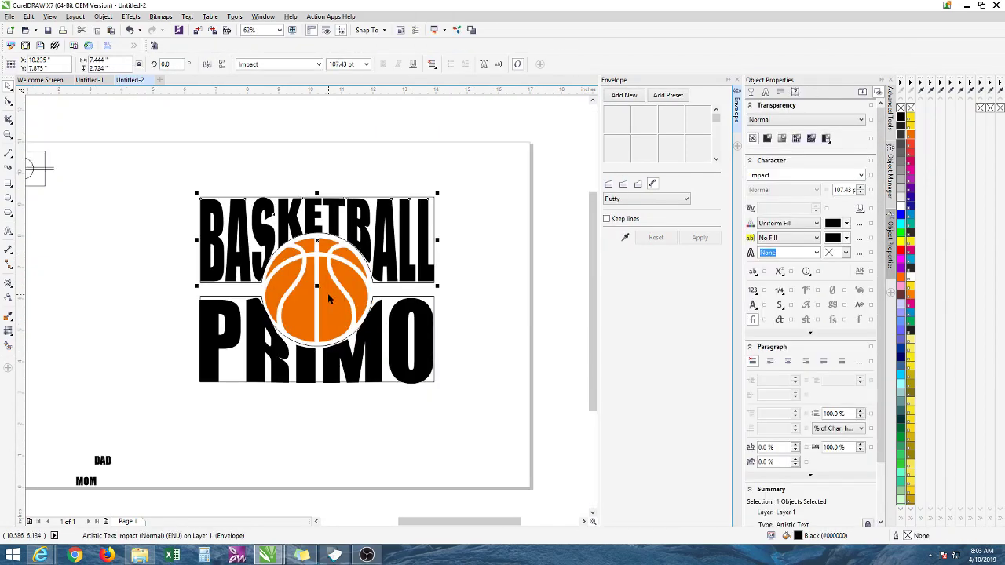
left_click(328, 297, "shift")
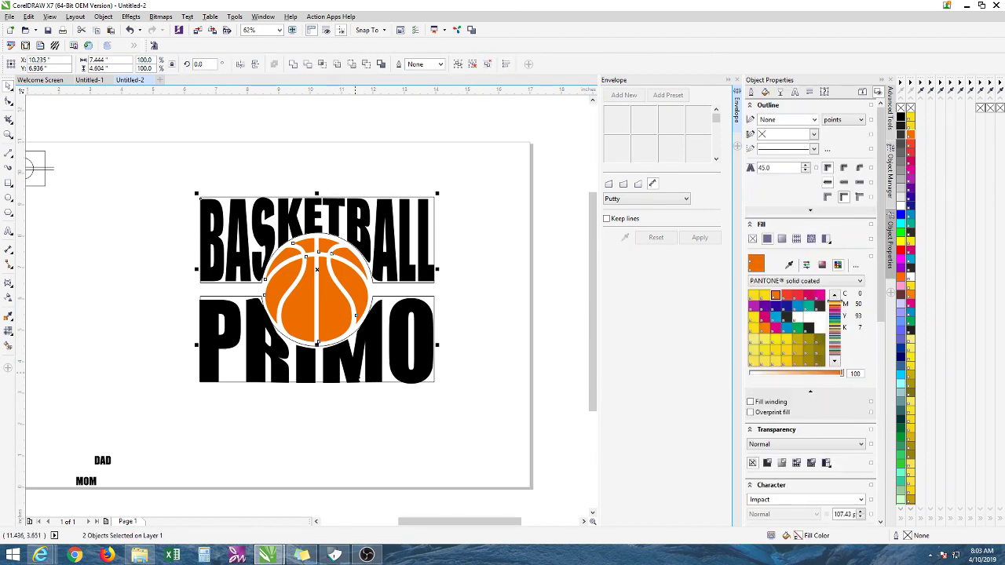
scroll(329, 297, "down", 2)
left_click(345, 304, "shift")
left_click_drag(327, 294, 409, 295)
left_click(453, 296)
scroll(420, 279, "up", 1)
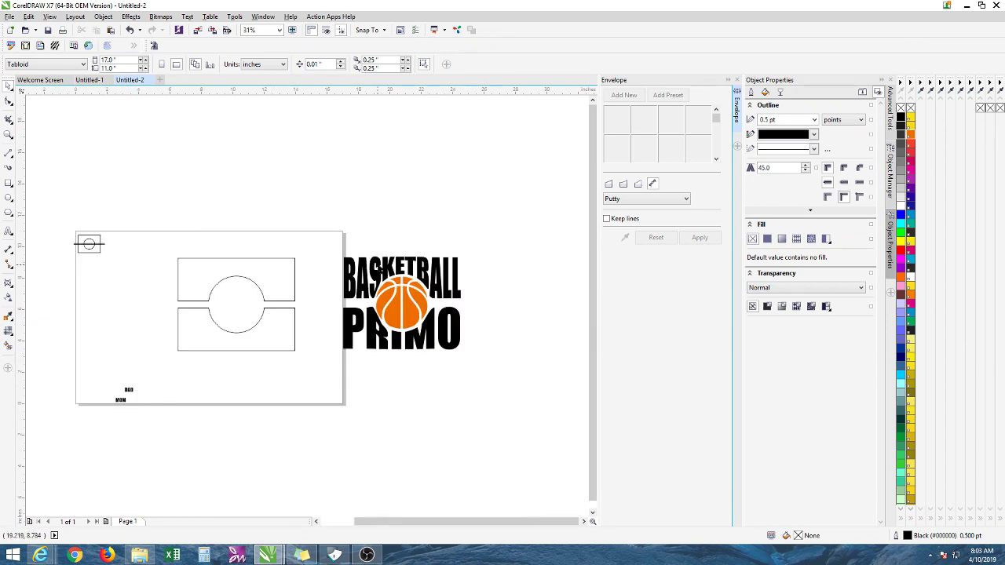
- Make three copies of the warped BASKETBALL text and stack them above the empty frames
left_click_drag(330, 247, 513, 397)
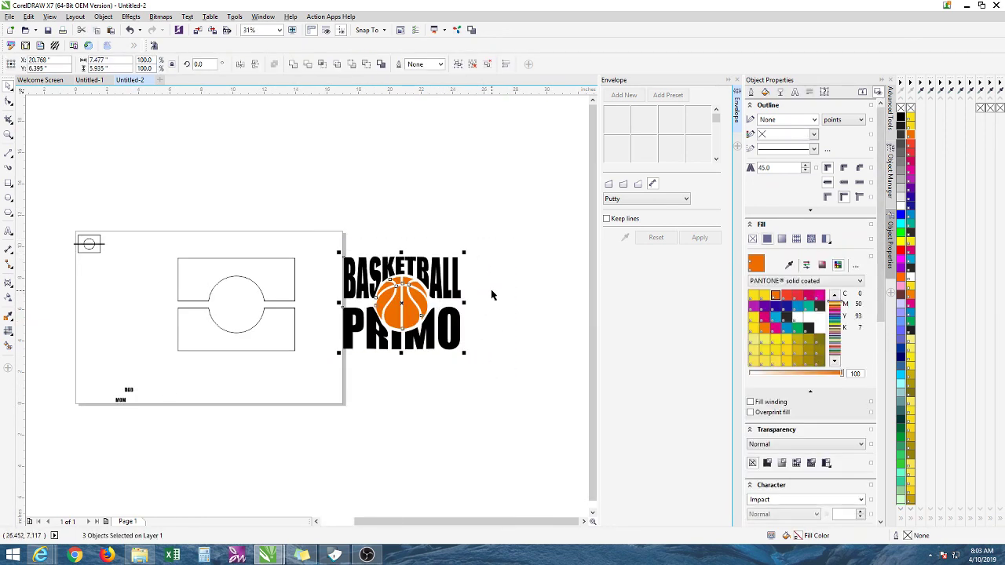
left_click(460, 269)
left_click_drag(460, 269, 259, 187)
left_click_drag(181, 187, 180, 228)
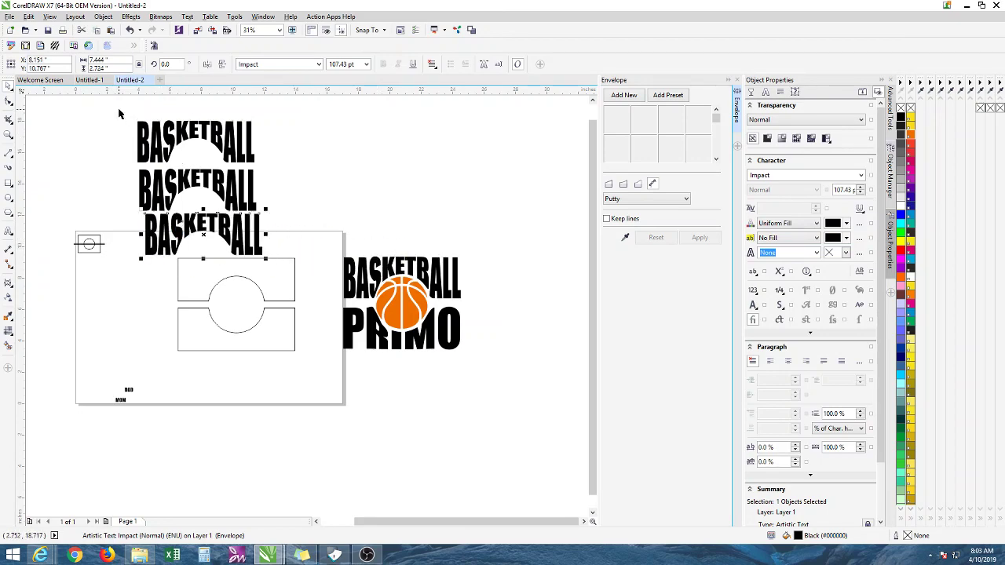
left_click_drag(118, 114, 318, 271)
left_click_drag(281, 168, 282, 168)
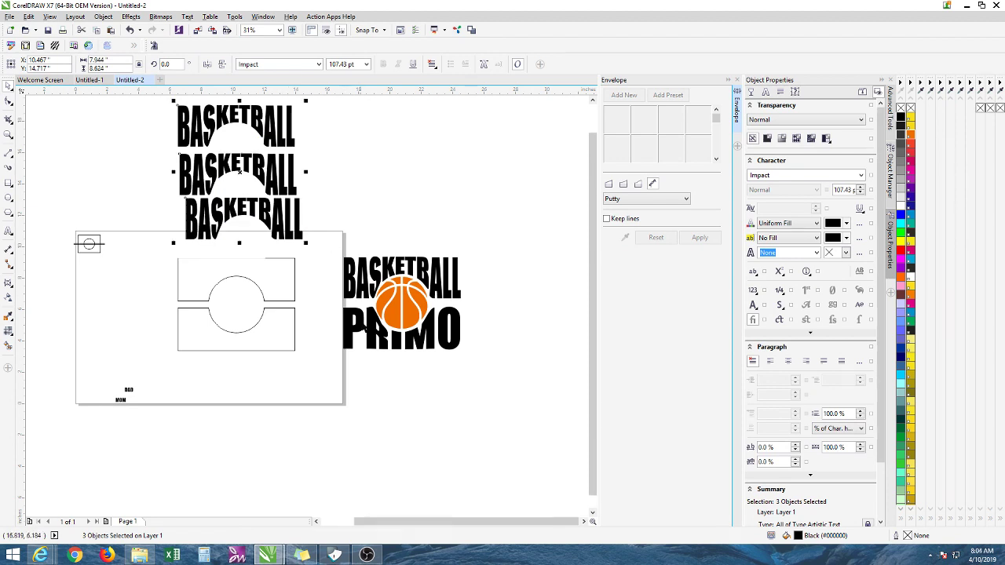
- Move PRIMO above the BASKETBALL and ball design, and enlarge DAD to about 192.29 pt just below the lower frame
left_click(412, 339)
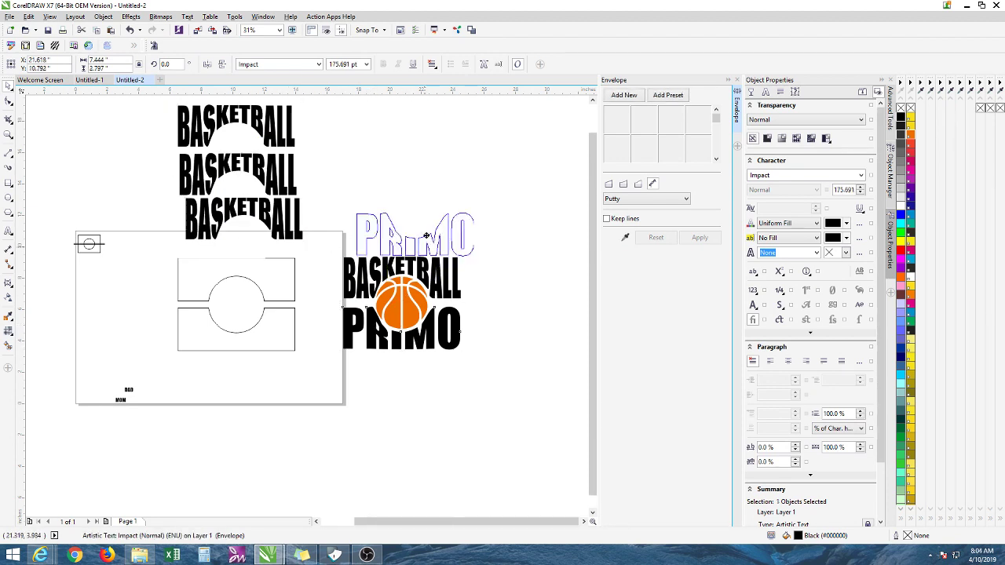
left_click_drag(411, 339, 417, 210)
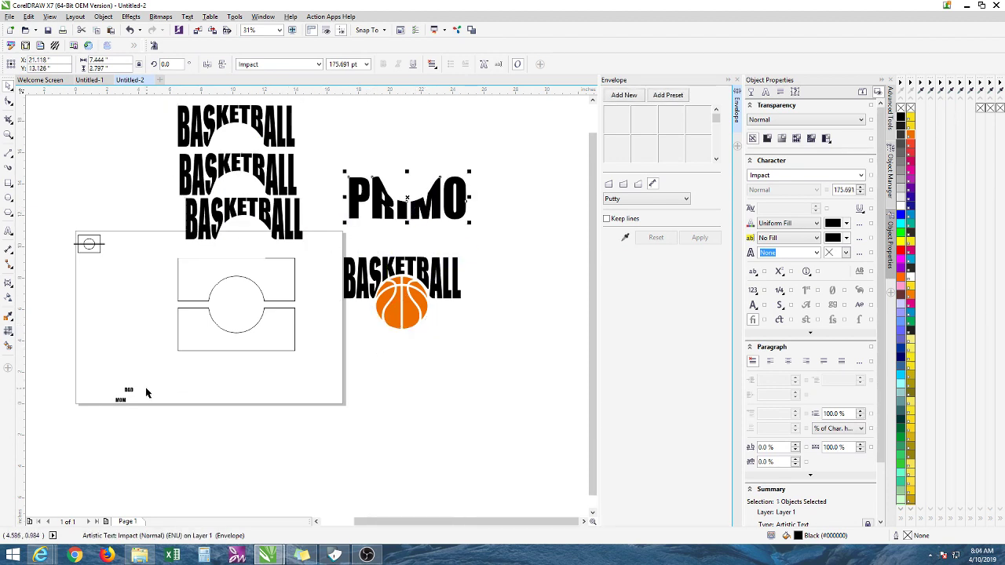
left_click_drag(128, 390, 295, 360)
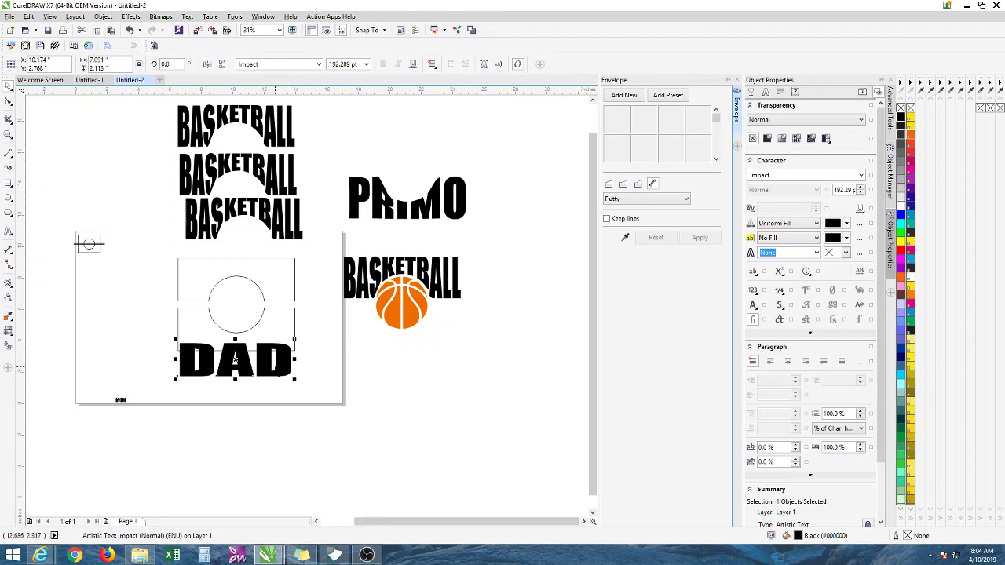
left_click_drag(234, 359, 235, 375)
- Apply an envelope taken from the lower frame's shape to the DAD text and fit the warped text beneath the ball
right_click(267, 374)
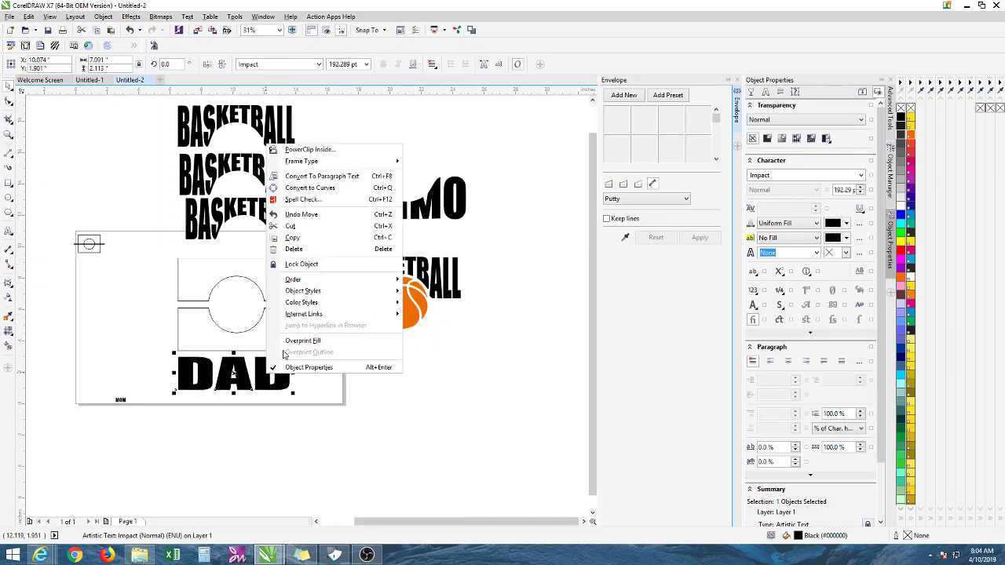
left_click(292, 237)
left_click(890, 180)
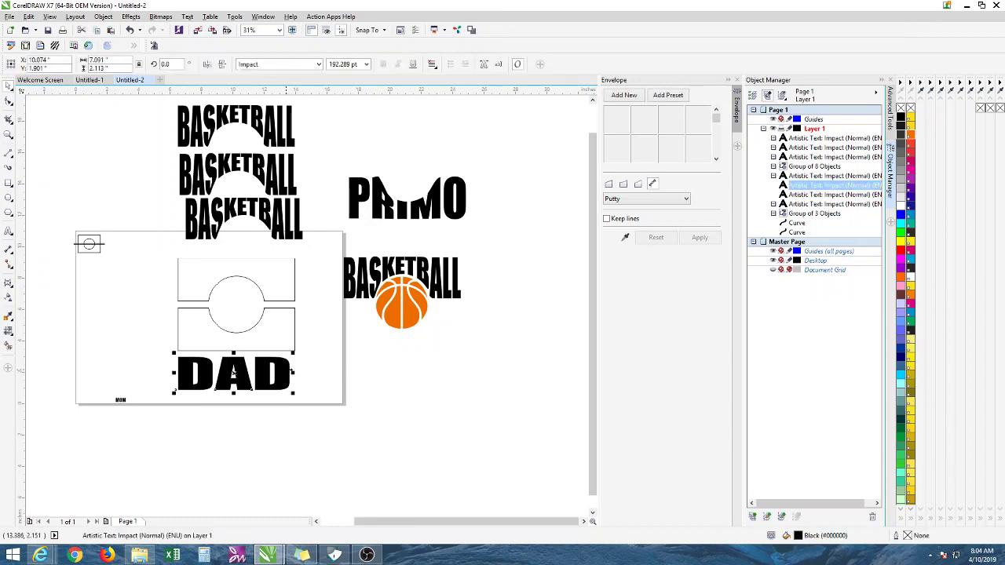
left_click(616, 97)
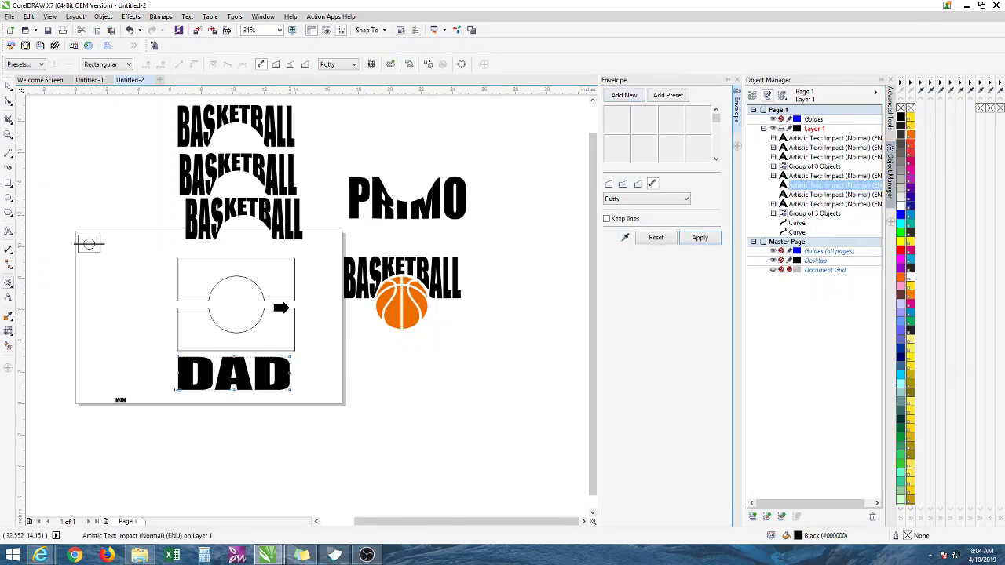
left_click(699, 237)
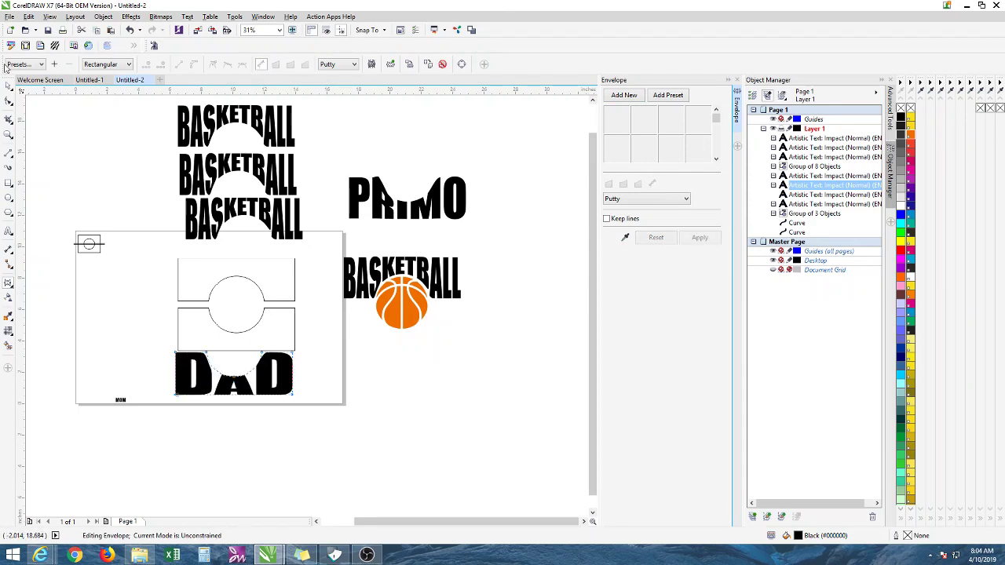
left_click(14, 88)
left_click_drag(246, 383, 420, 338)
- Nudge the BASKETBALL and DAD texts slightly so both line up evenly around the ball
scroll(420, 338, "up", 1)
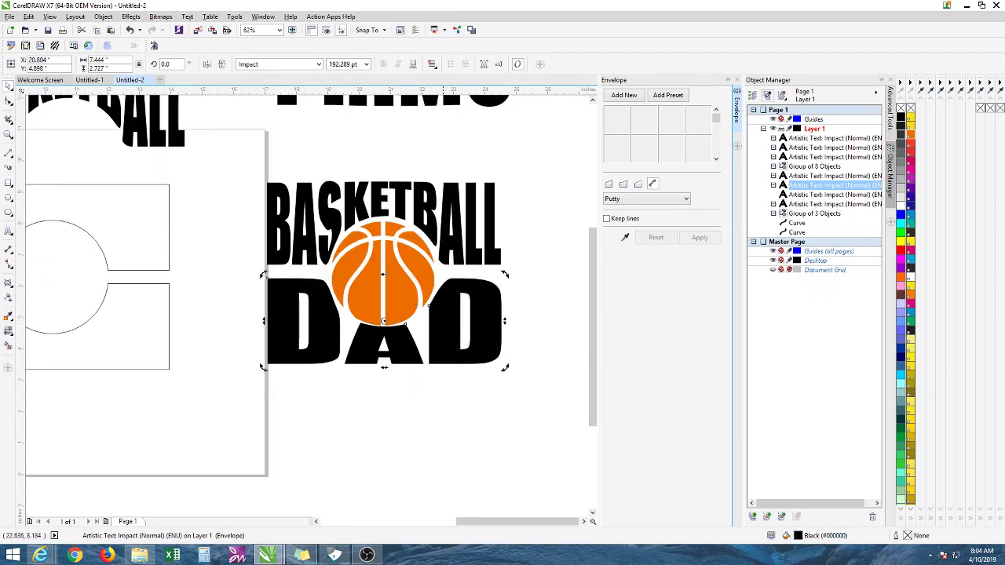
left_click(440, 220)
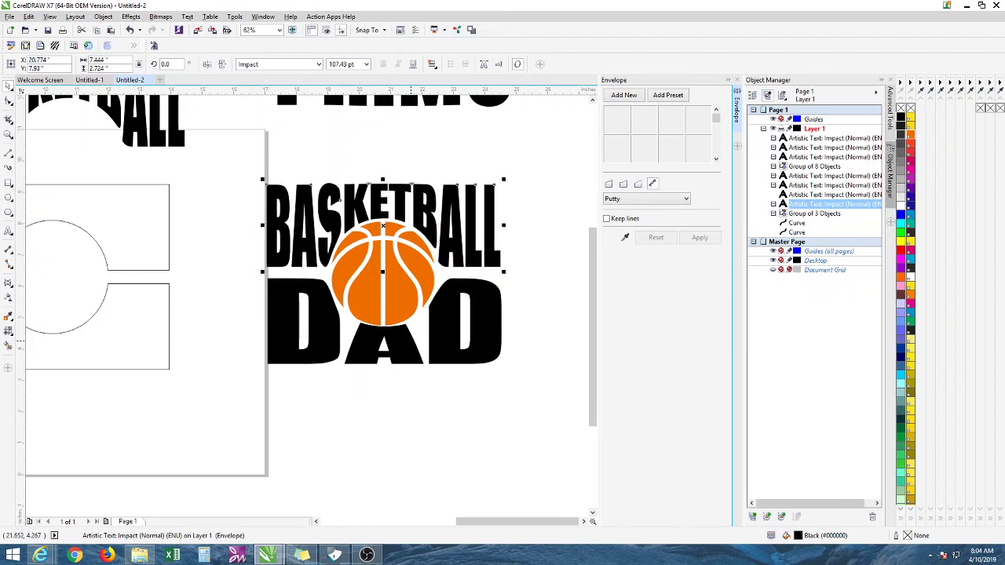
left_click(407, 339)
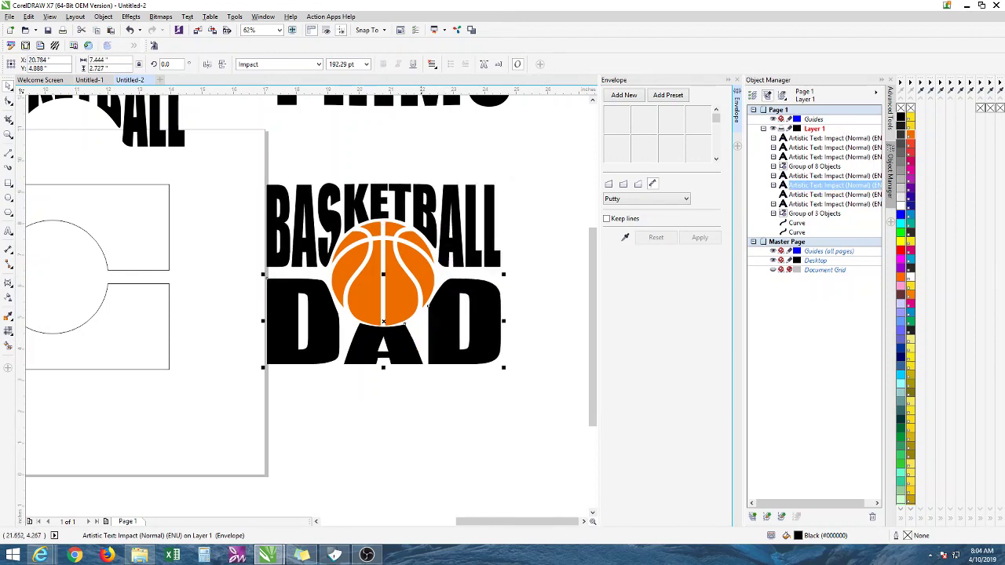
left_click(517, 237)
- Move DAD above the PRIMO text, and enlarge MOM to about 182.78 pt just below the lower frame
scroll(513, 270, "down", 1)
left_click_drag(504, 297, 510, 124)
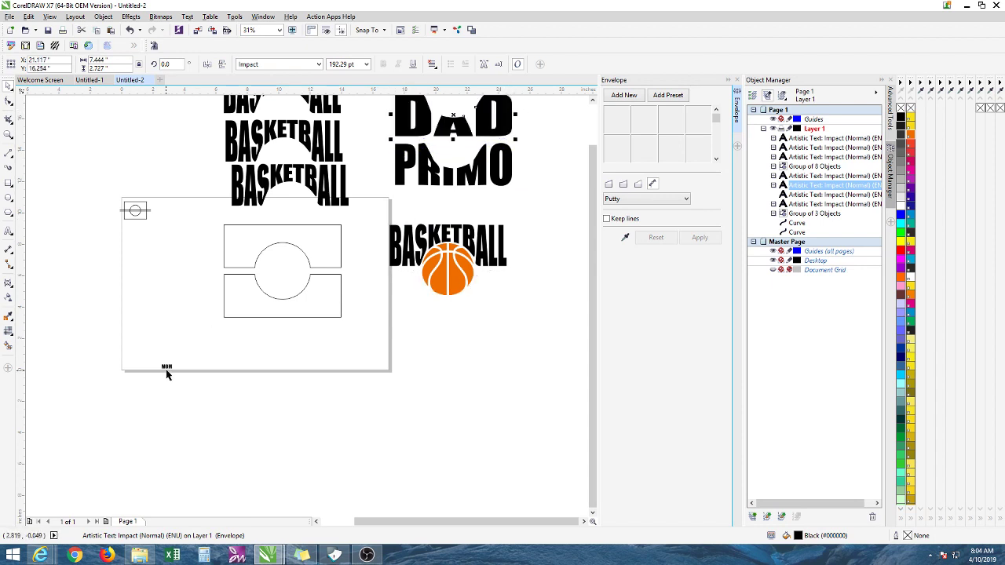
left_click_drag(166, 370, 337, 334)
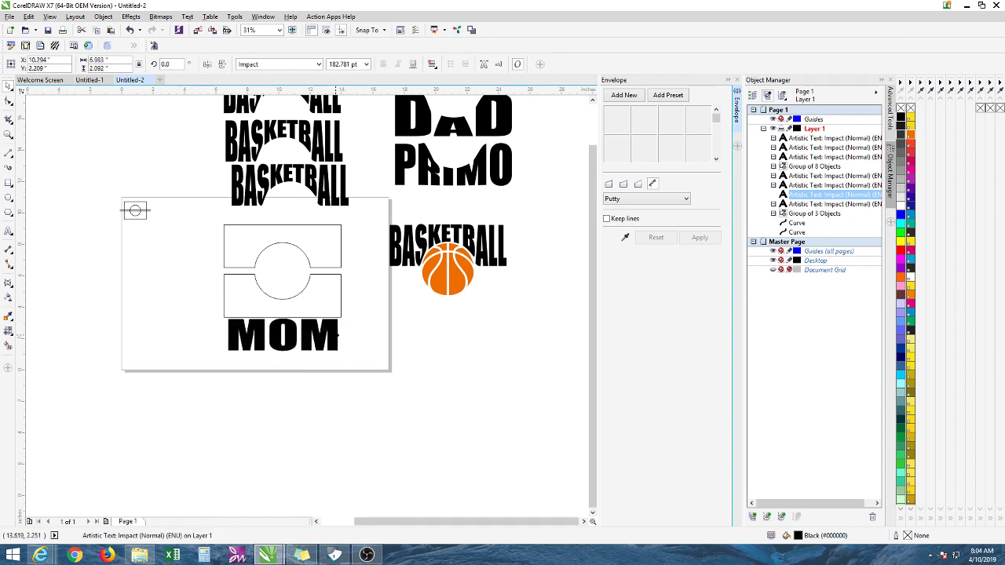
- Apply an envelope taken from the lower frame's shape to the MOM text and move the warped text above DAD
left_click(642, 95)
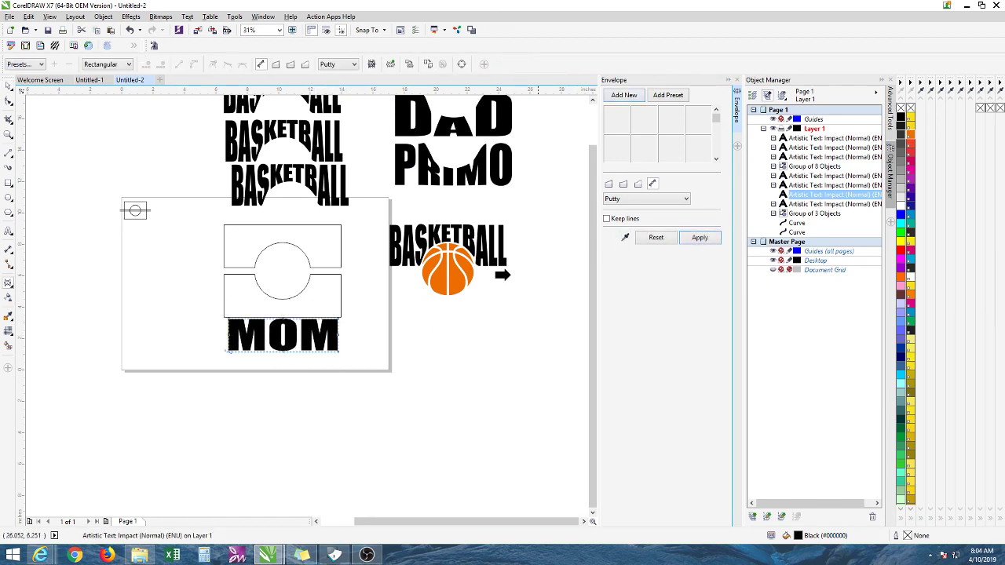
left_click(699, 237)
left_click(10, 87)
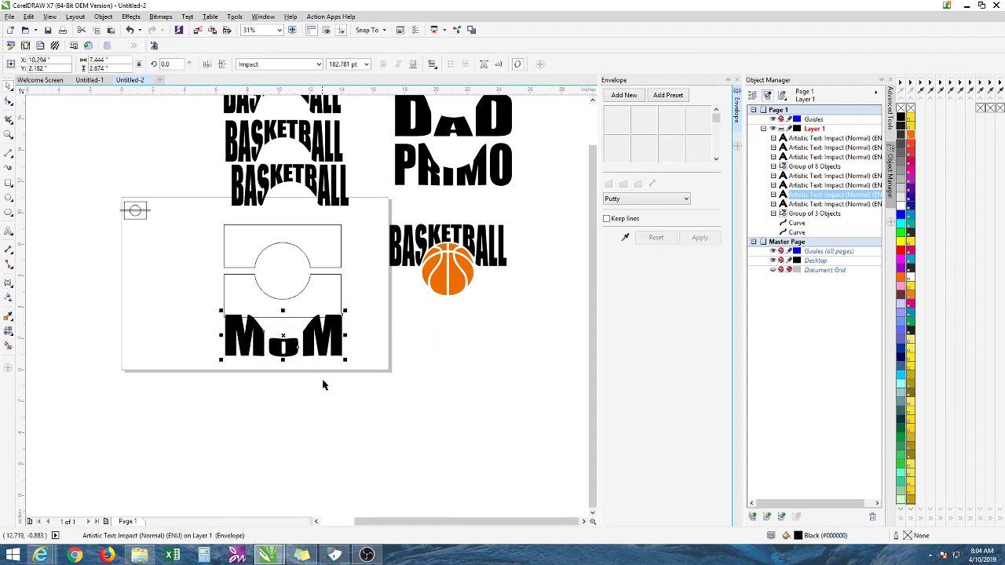
left_click_drag(355, 341, 498, 172)
- Shrink the two frames together to about 4.01 by 3.18 inches and place them at the page's left edge
scroll(522, 297, "down", 2)
left_click_drag(343, 252, 434, 329)
left_click_drag(410, 271, 343, 273)
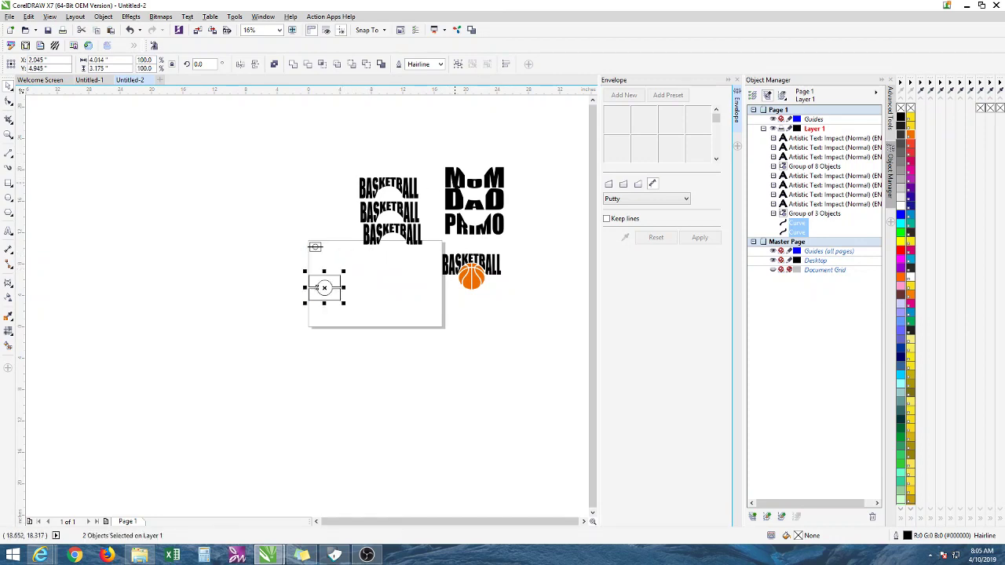
- Stack the three separate warped BASKETBALL texts in a column on the page, beside the two frames
left_click(468, 179)
left_click_drag(330, 165, 436, 268)
left_click_drag(389, 209, 322, 205)
scroll(427, 305, "up", 2)
left_click(478, 324)
left_click_drag(377, 334, 323, 248)
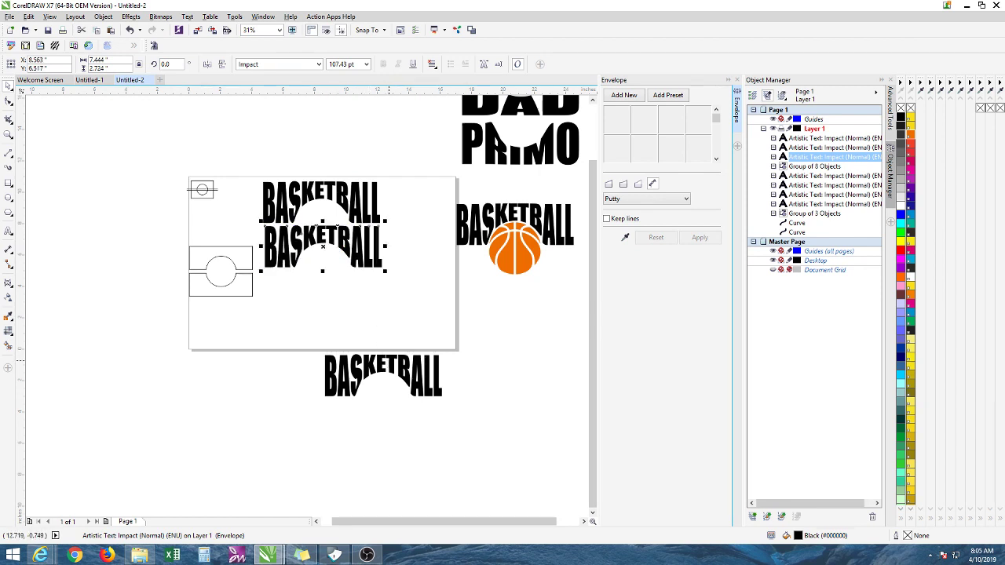
left_click_drag(385, 361, 324, 278)
- Place three copies of the orange basketball in a row below the BASKETBALL column, and delete the original ball and its BASKETBALL text
left_click_drag(506, 249, 339, 347)
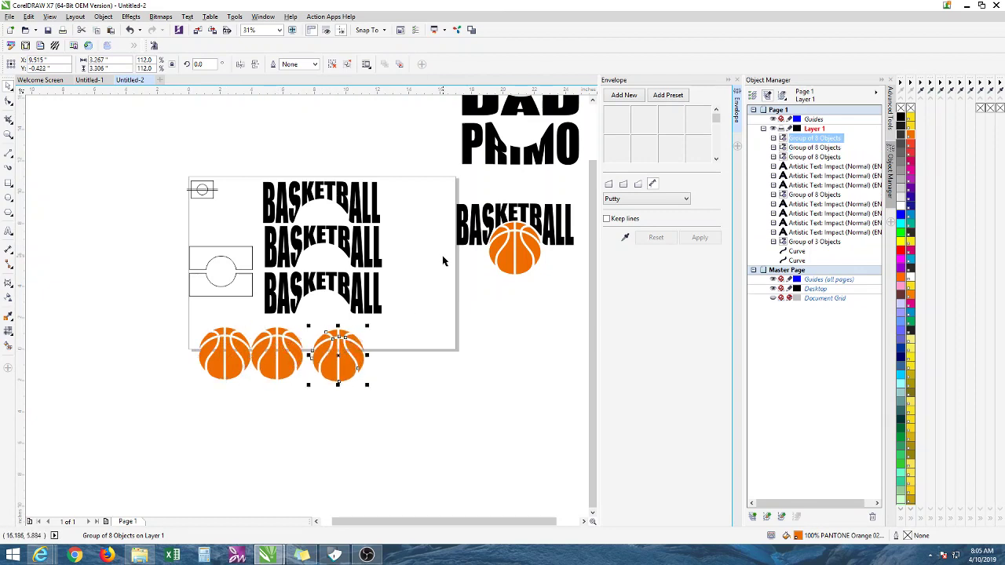
left_click(509, 242)
key("Delete")
left_click(507, 212)
key("Delete")
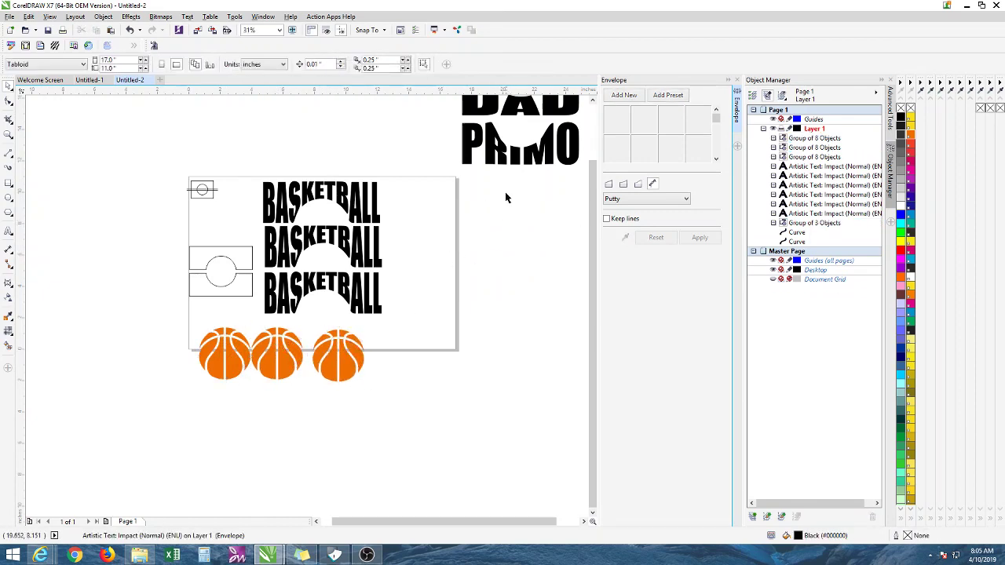
- Move the MOM, DAD and PRIMO texts together to the page's right edge, beside the BASKETBALL column
scroll(548, 216, "down", 1)
scroll(548, 215, "down", 1)
left_click_drag(522, 205, 576, 154)
left_click_drag(553, 189, 541, 233)
scroll(549, 229, "up", 1)
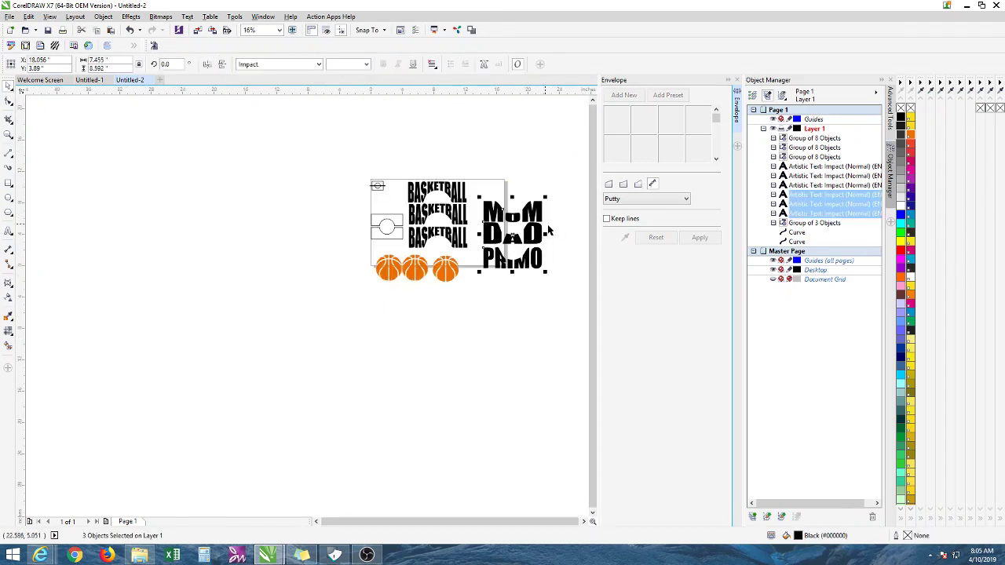
left_click(386, 229)
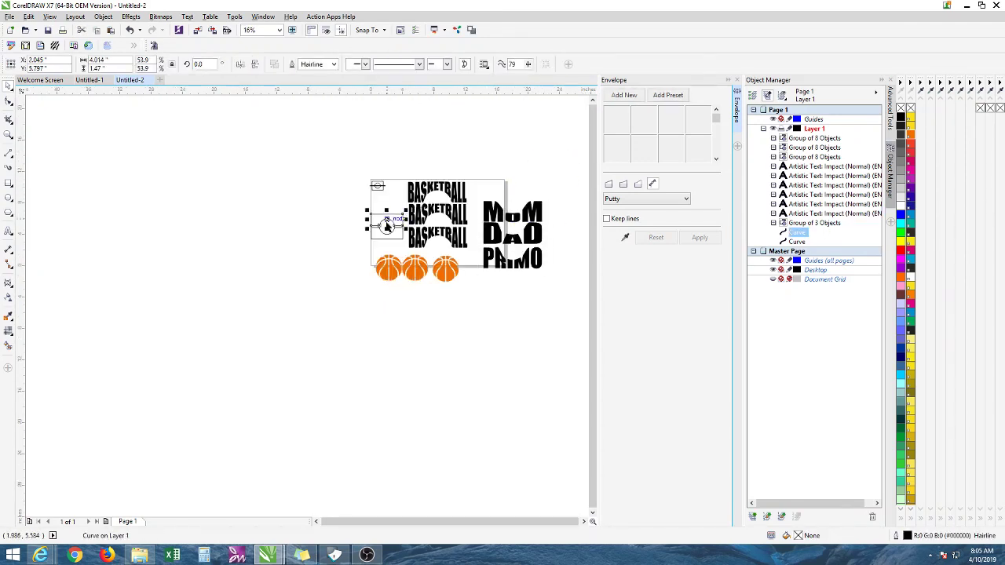
scroll(387, 230, "up", 2)
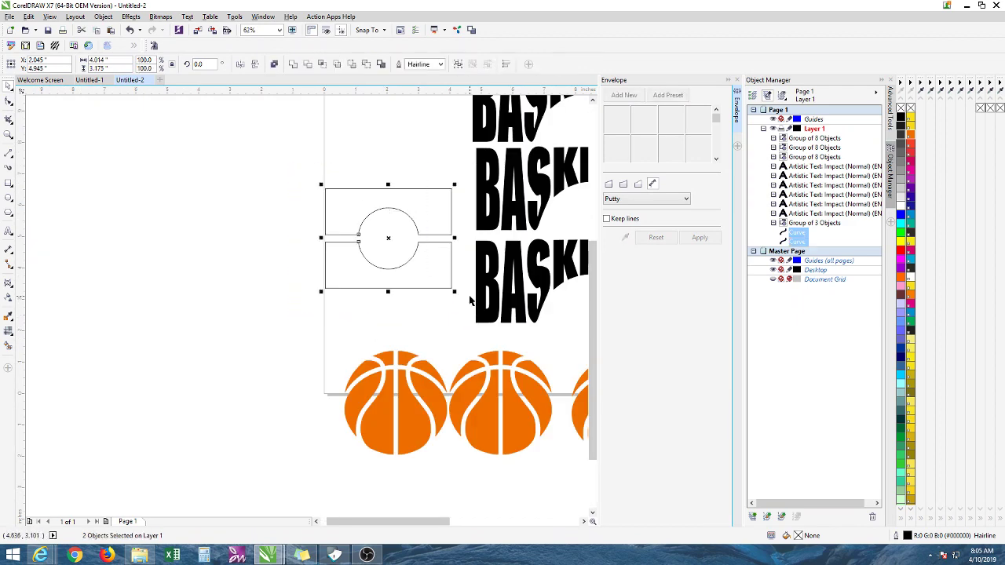
left_click_drag(431, 522, 451, 522)
scroll(432, 255, "down", 1)
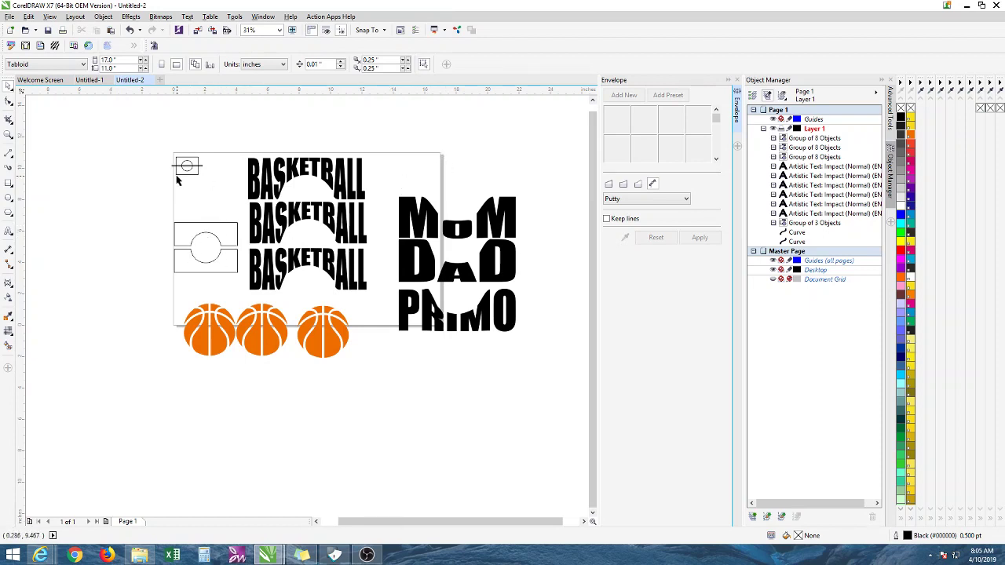
left_click(445, 226)
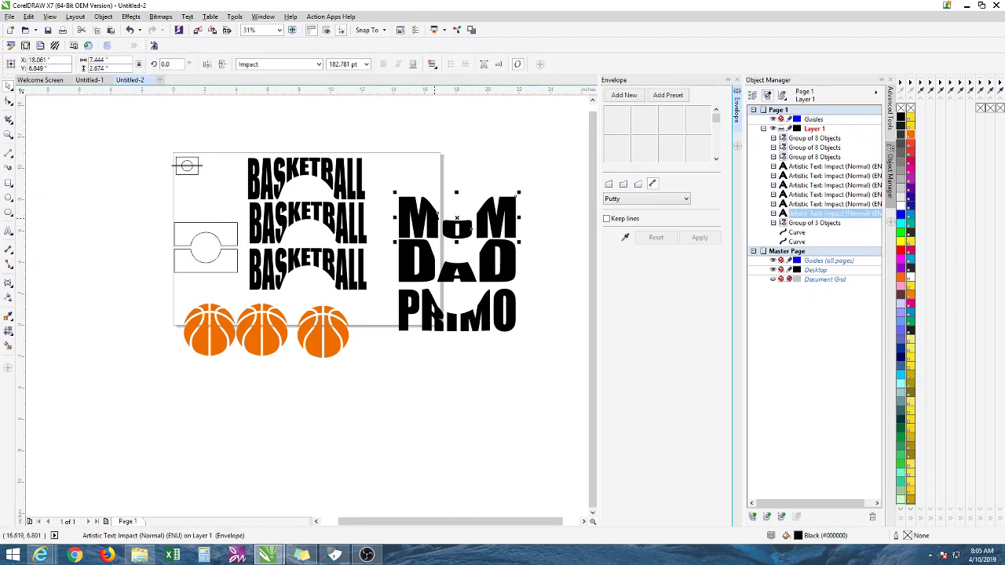
left_click(456, 218)
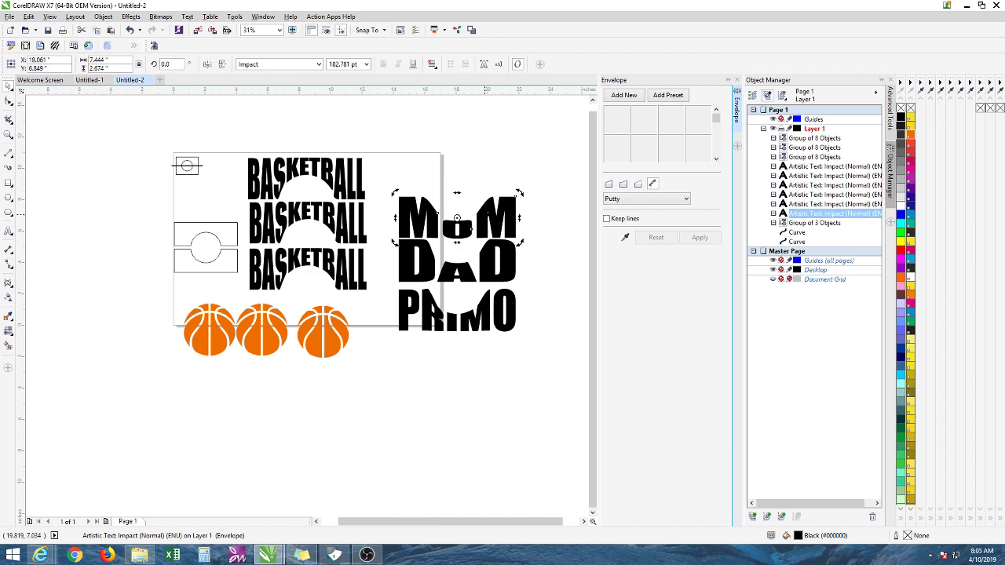
- Collapse the envelope settings to widen the drawing area and select all the texts, balls and frames
left_click(727, 81)
left_click_drag(193, 134, 595, 393)
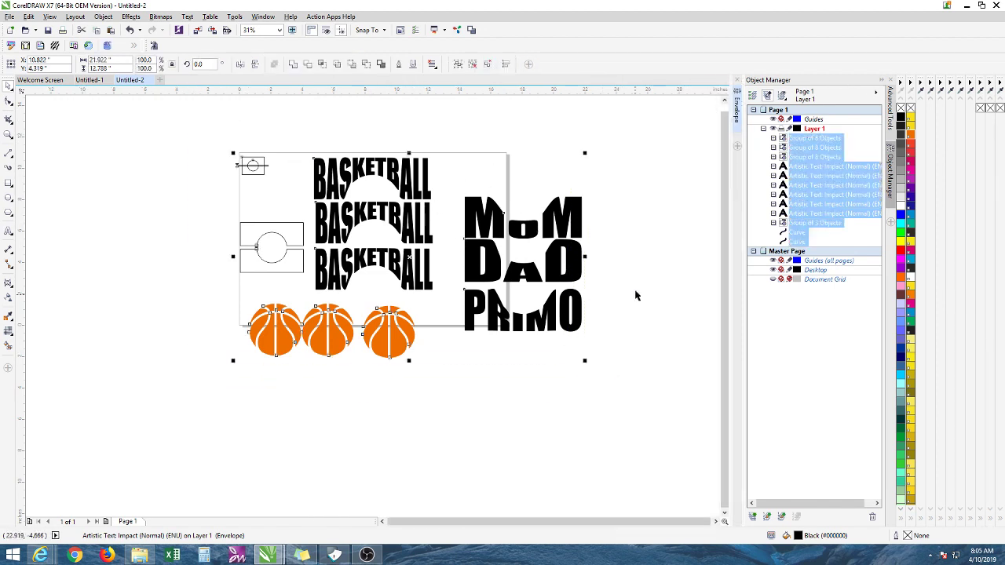